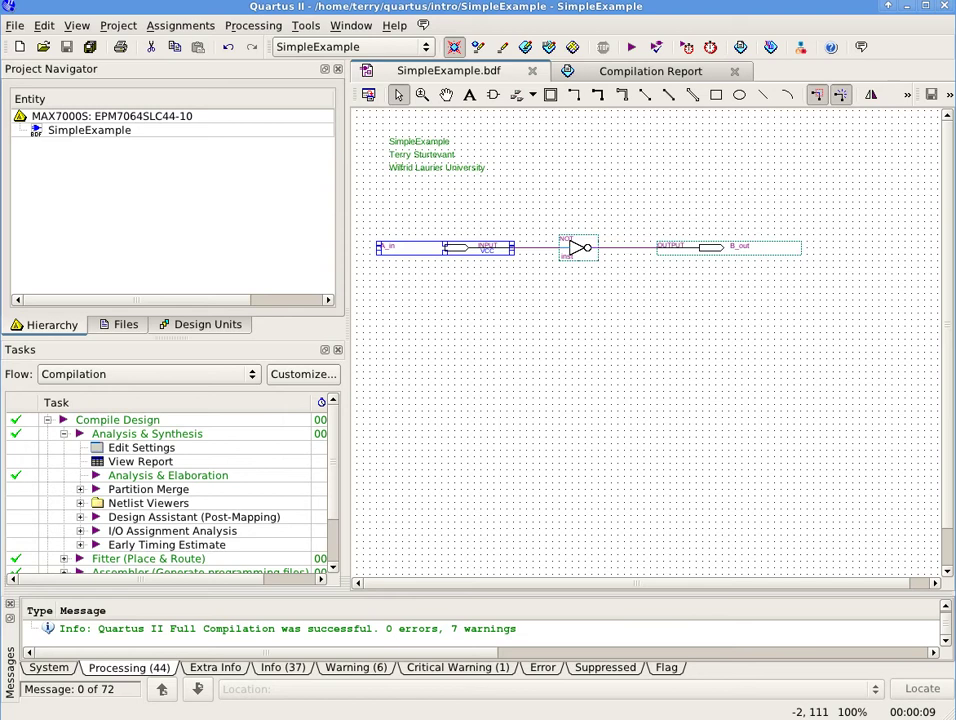
Step: In project Settings, make ModelSim-Altera the EDA simulation tool, with VHDL netlists in simulation/modelsim
click(180, 25)
click(190, 67)
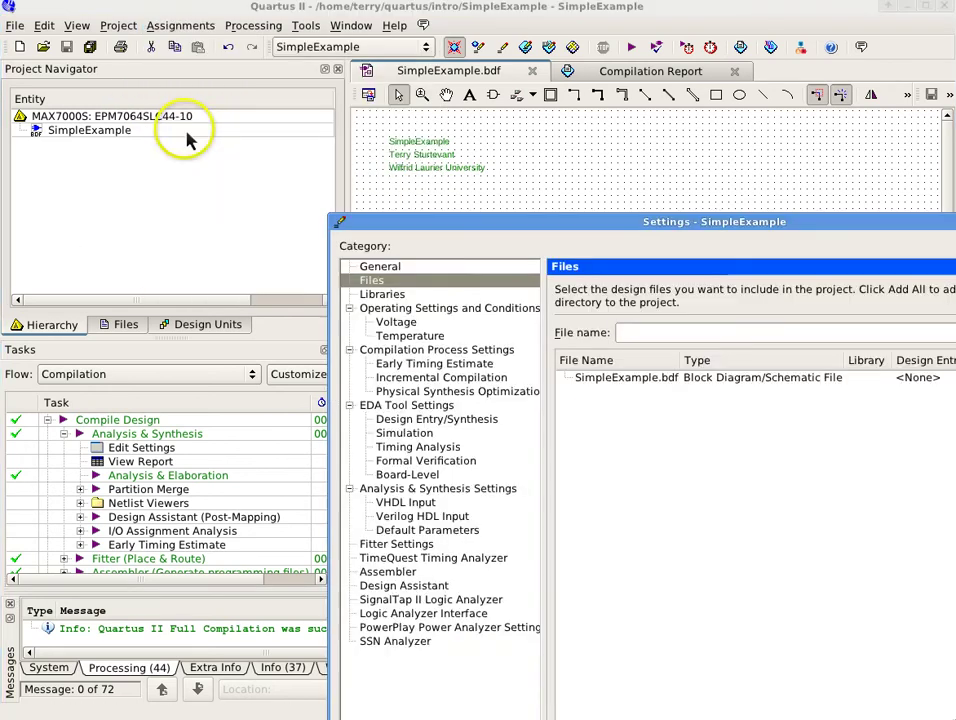
drag(543, 230, 271, 118)
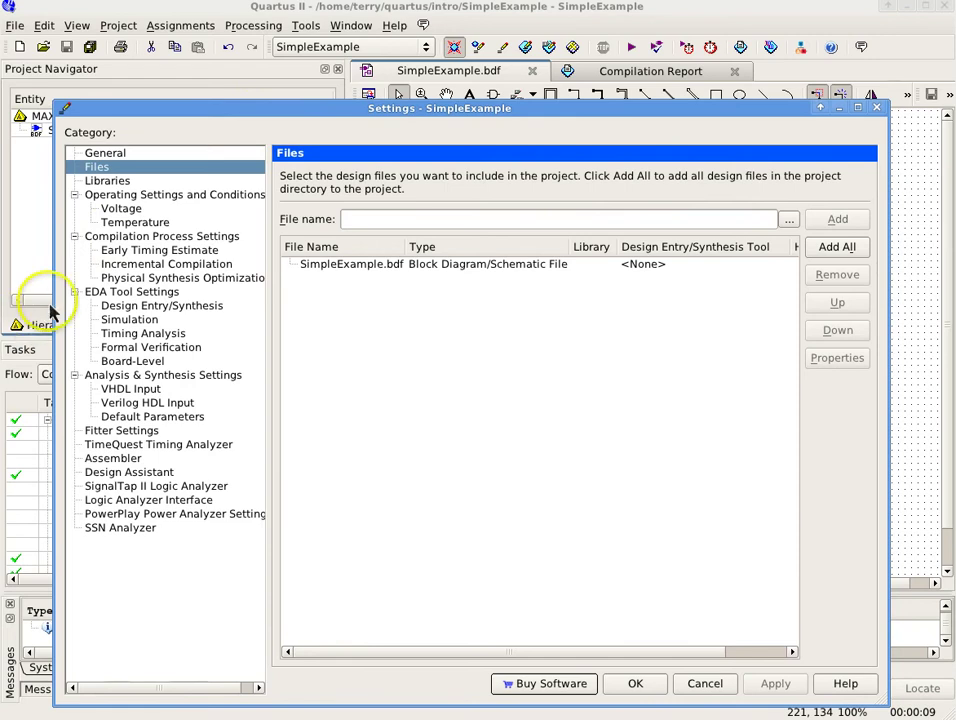
click(127, 324)
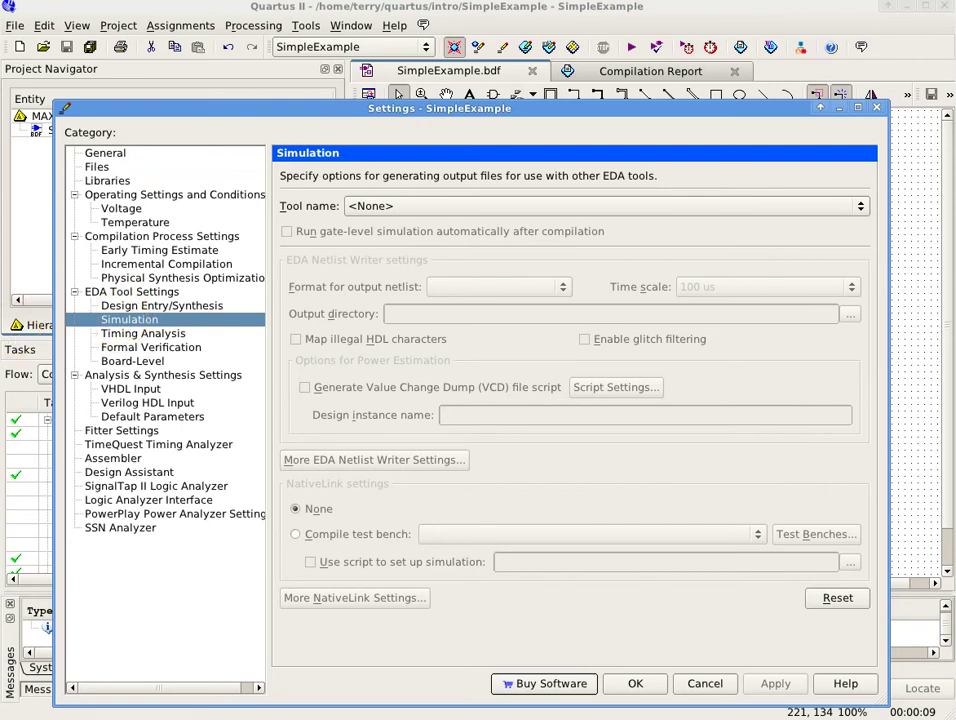
click(858, 210)
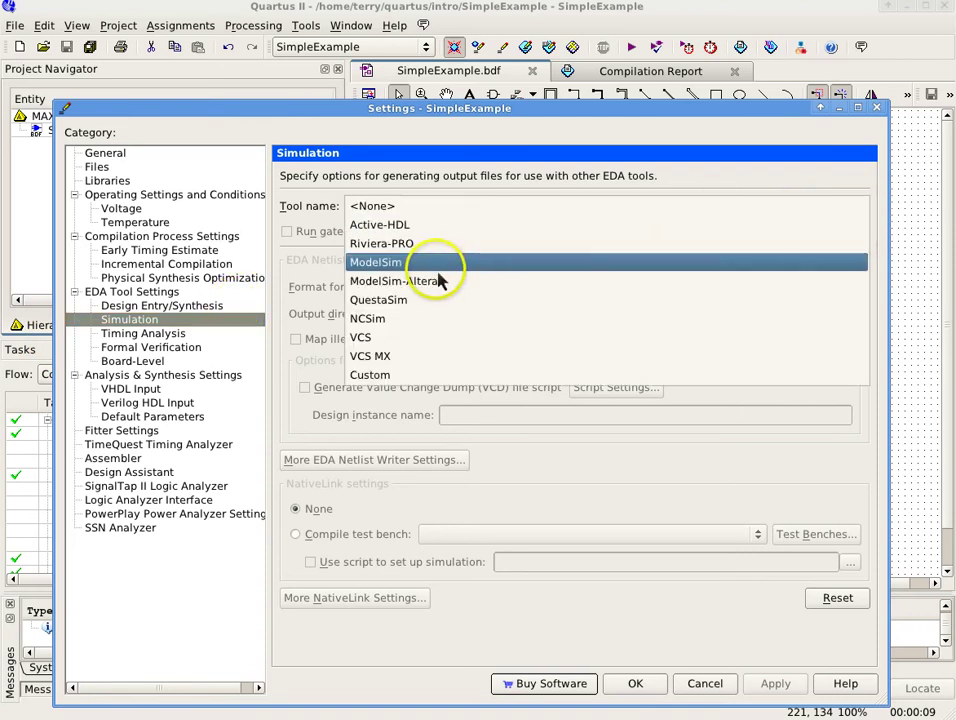
click(422, 284)
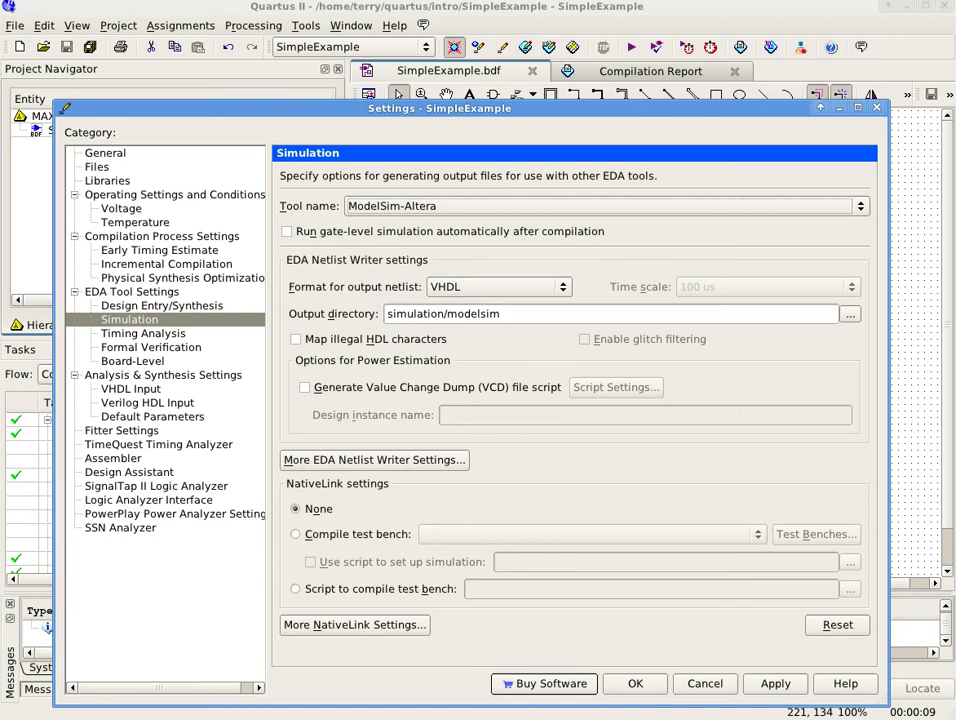
Step: In the extra EDA Netlist Writer settings, turn functional-simulation-only netlists On
click(392, 462)
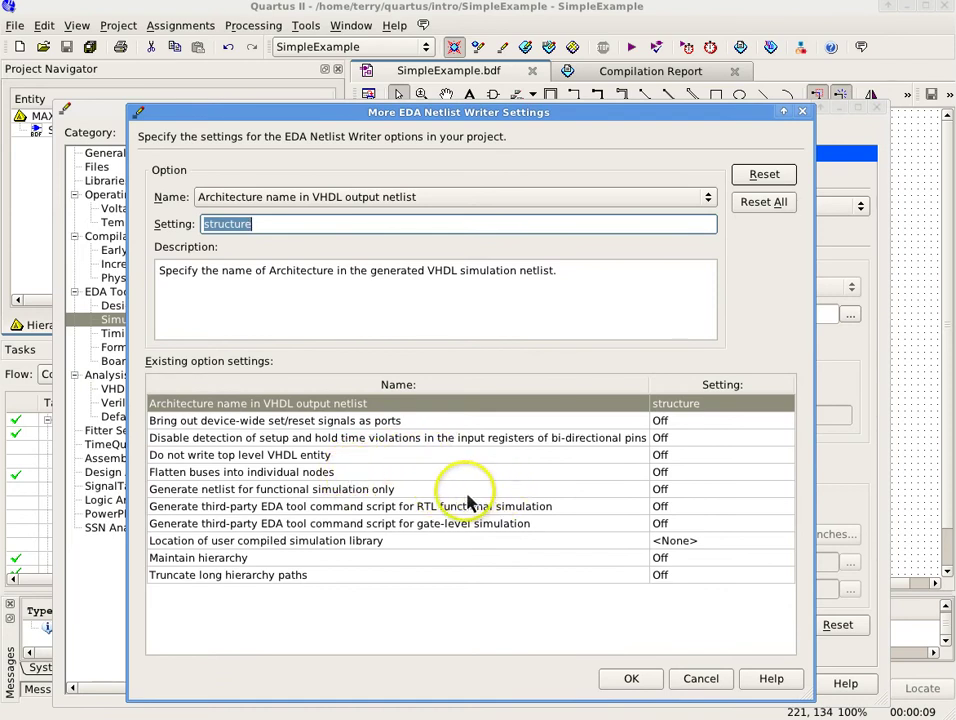
click(658, 490)
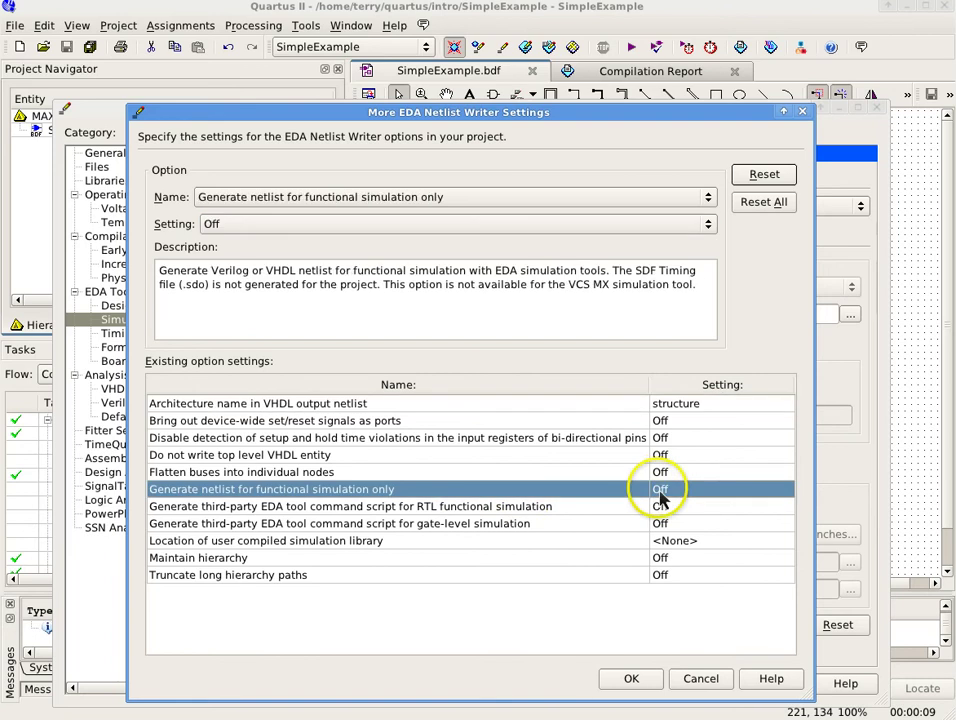
click(708, 224)
click(488, 208)
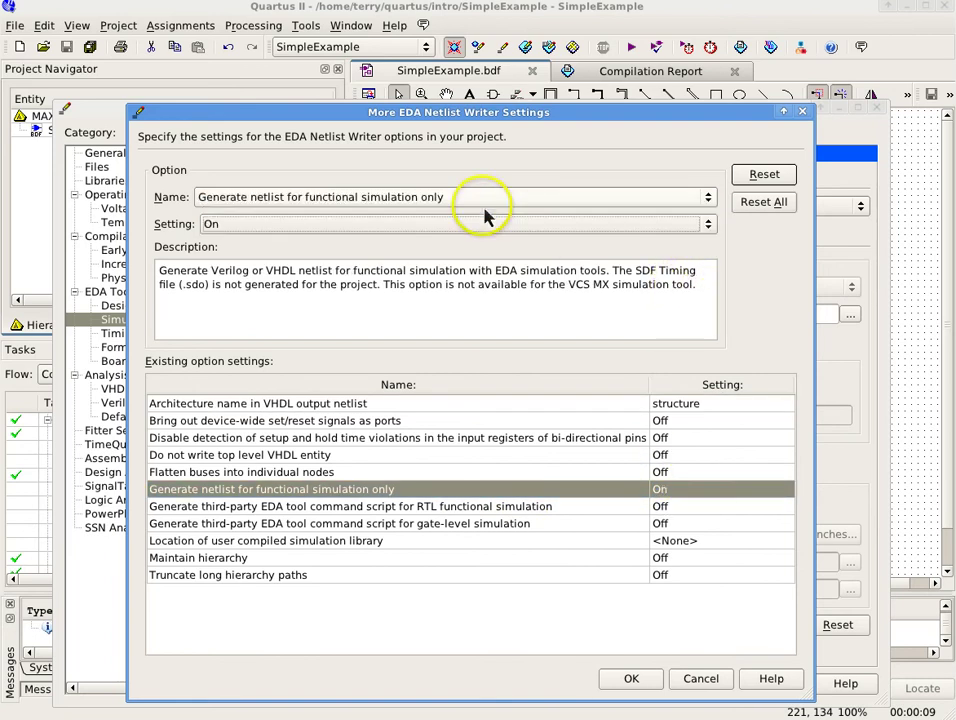
Step: Set the user compiled simulation library location to /home/terry/quartus/intro and accept the options
click(657, 545)
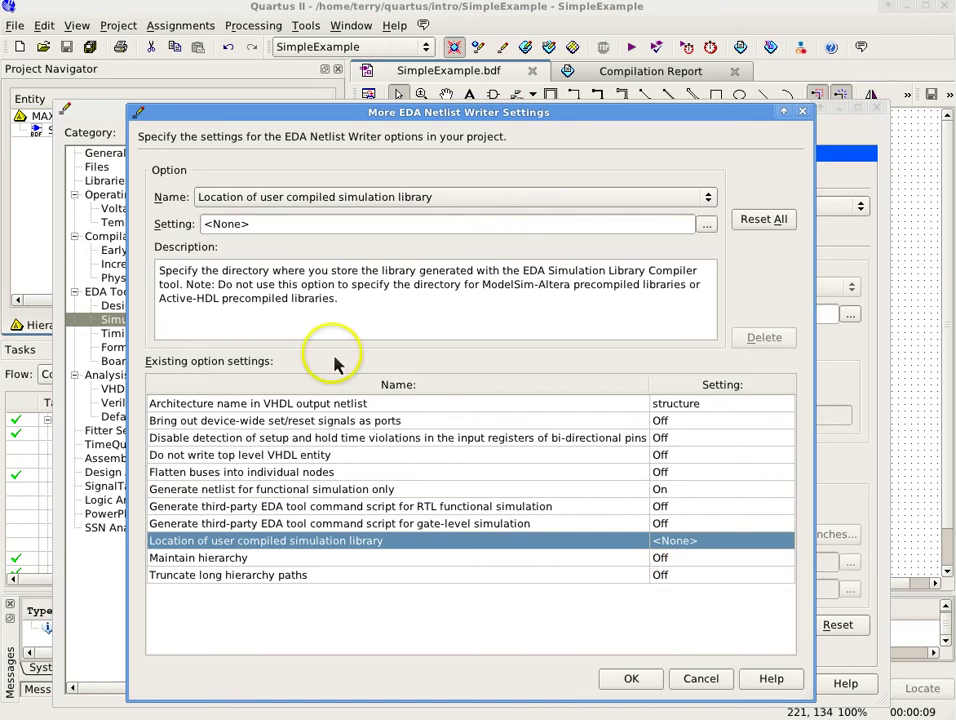
click(706, 225)
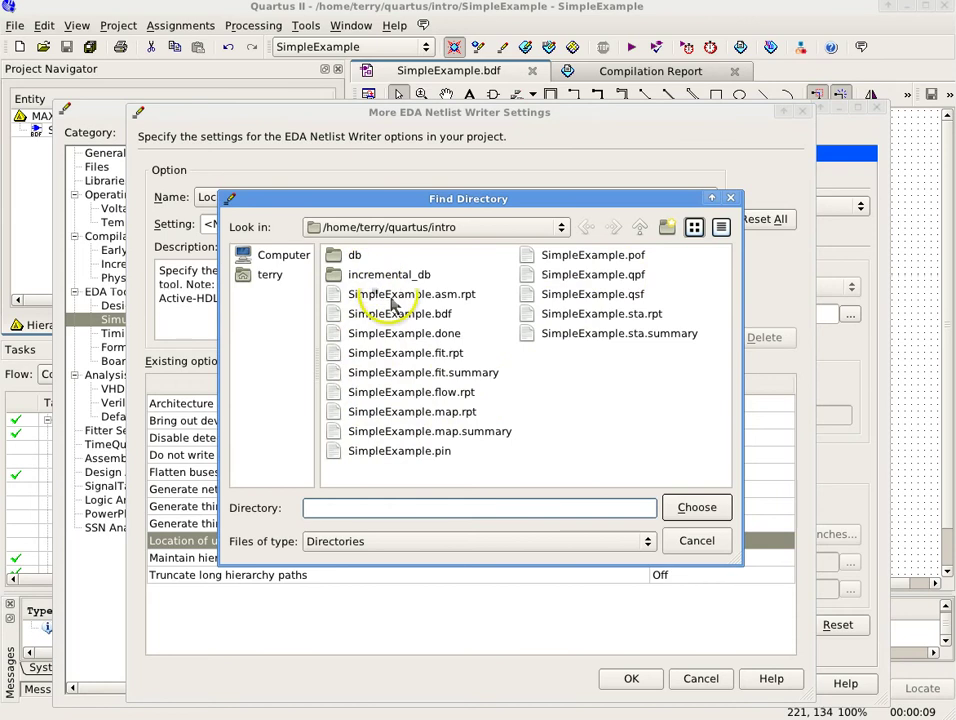
click(697, 510)
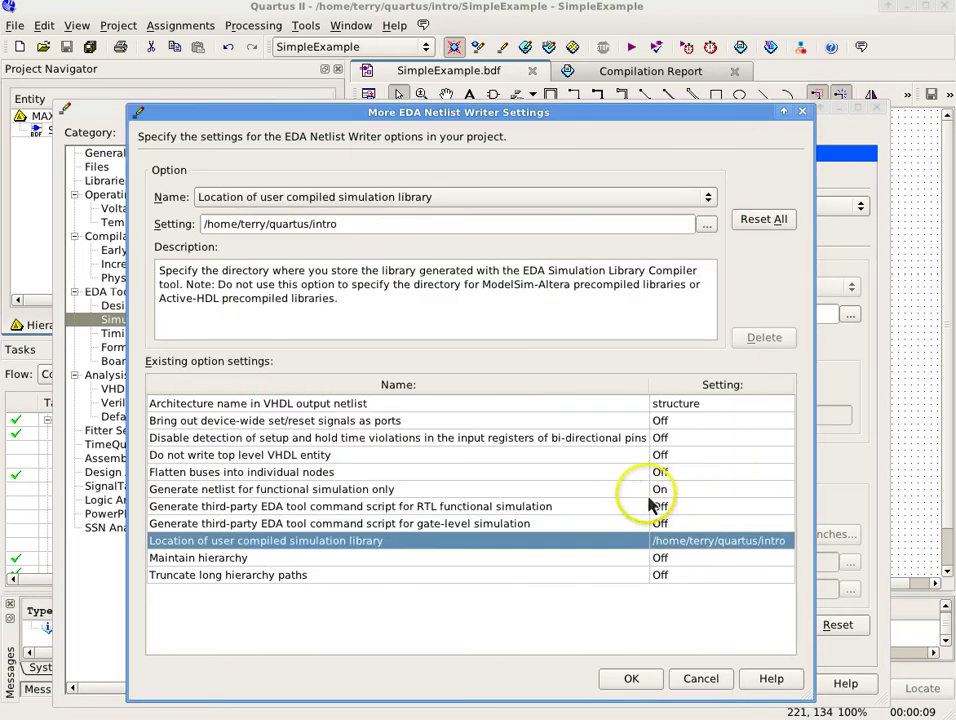
click(634, 682)
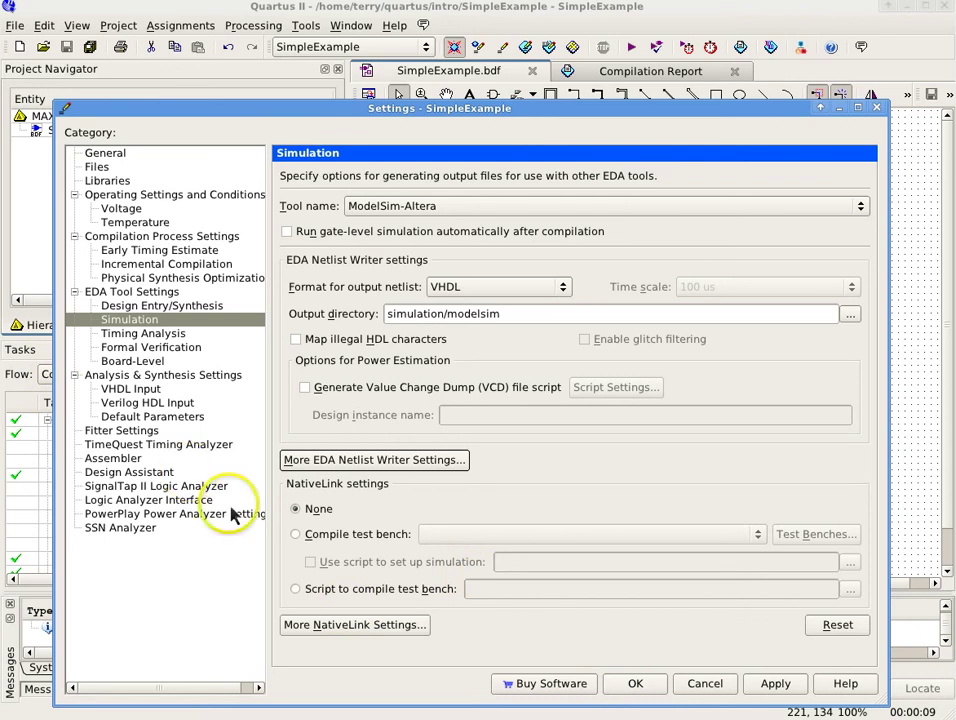
Step: Verify the NativeLink library location is /home/terry/quartus/intro, then close the Settings dialog
click(368, 630)
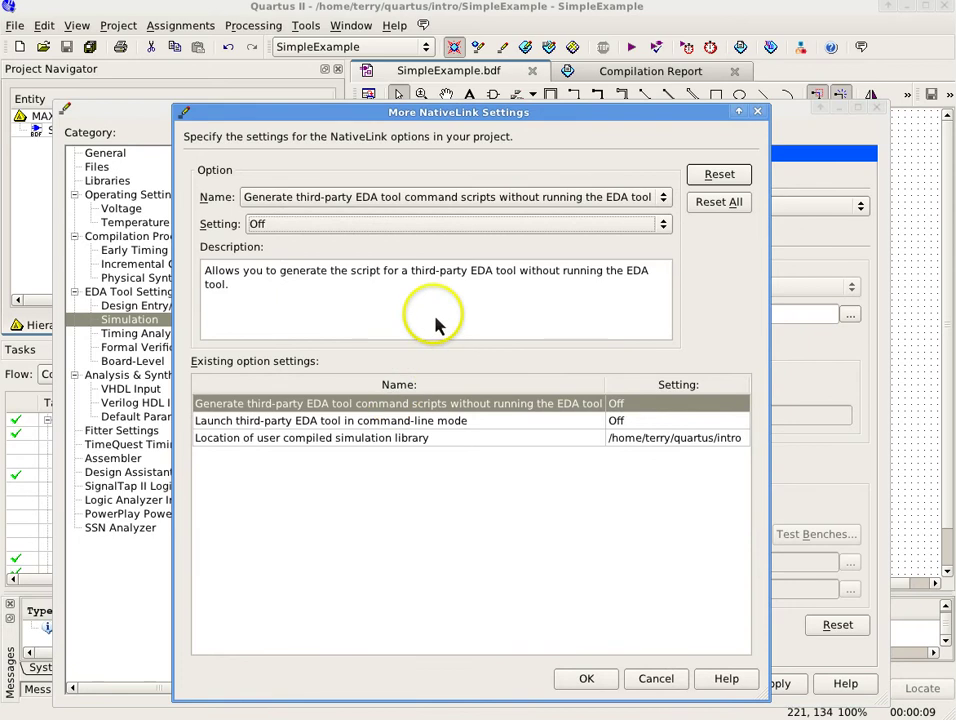
click(528, 441)
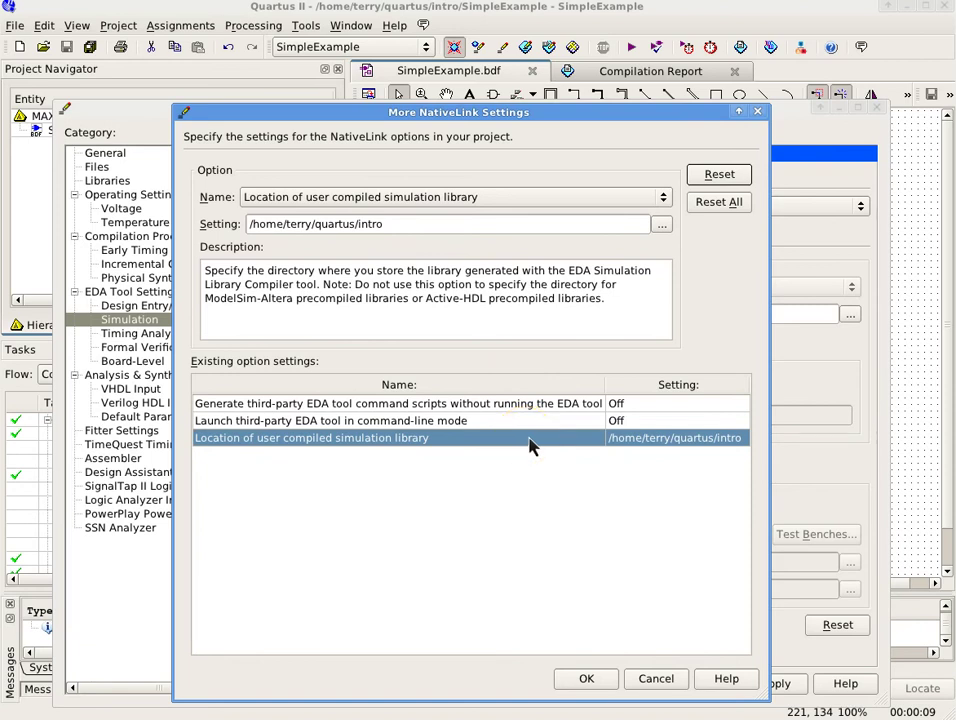
click(588, 680)
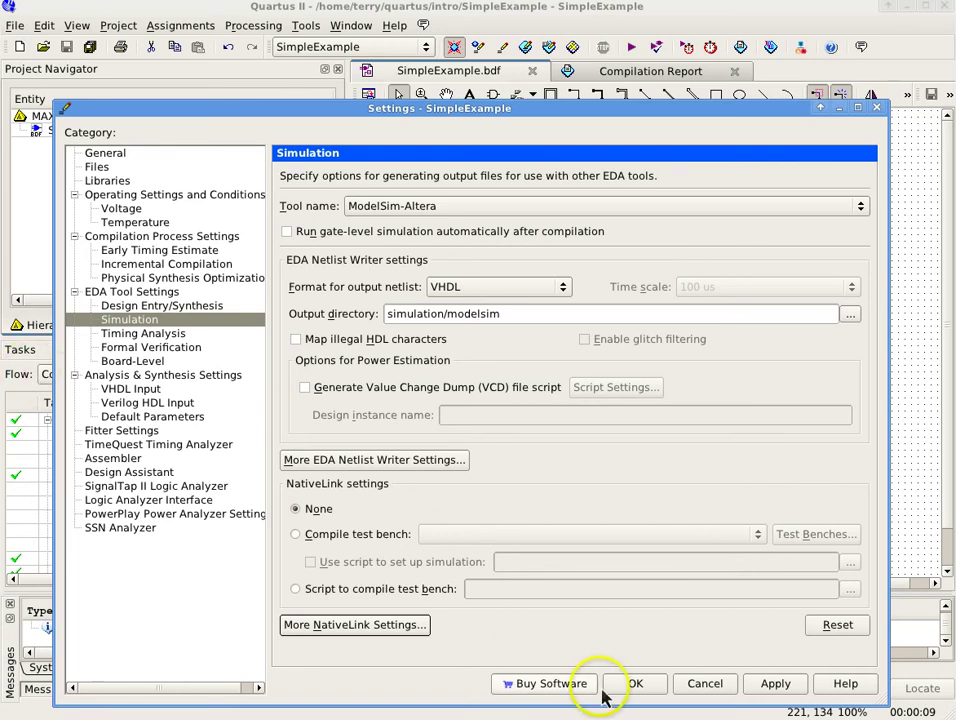
click(635, 683)
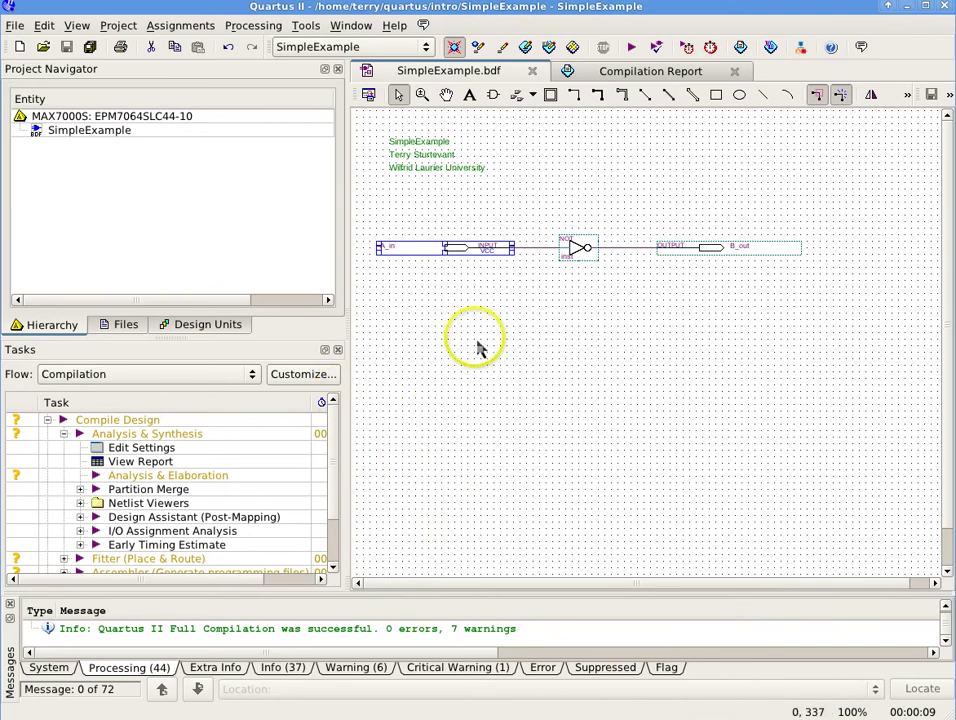
Step: Create the VHDL design file SimpleExample.vhd from the SimpleExample schematic
click(15, 25)
mouse_move(86, 292)
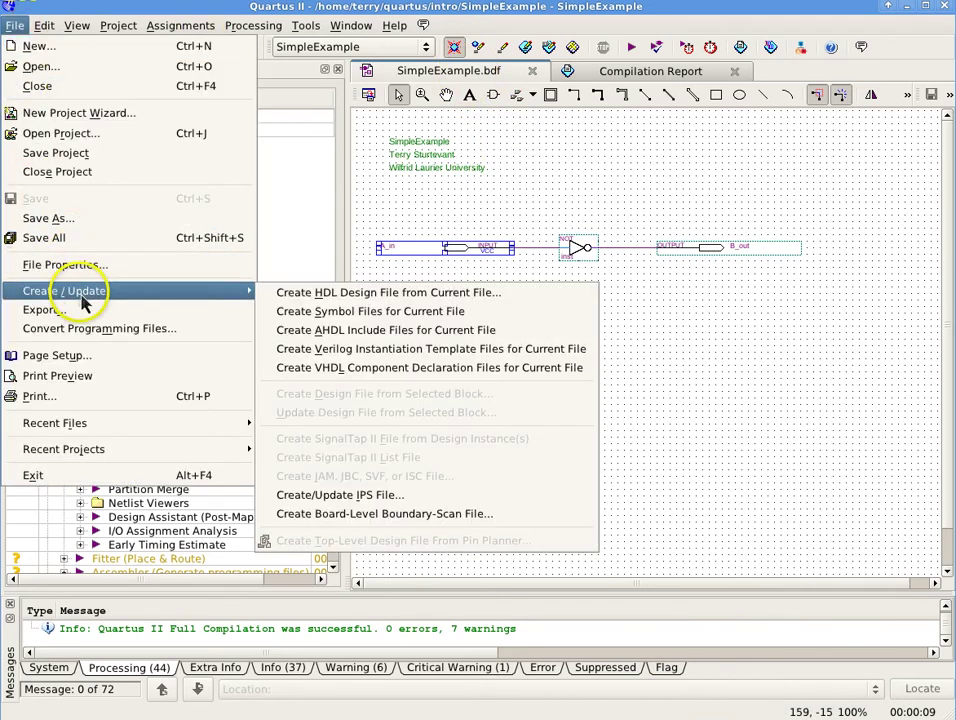
click(377, 300)
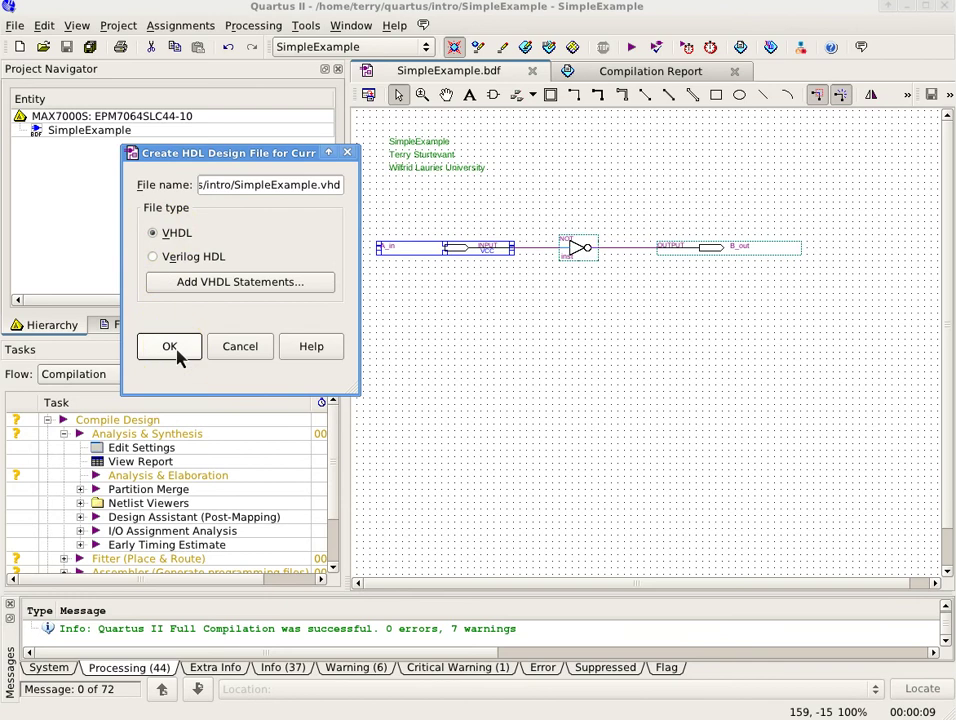
drag(258, 189, 363, 203)
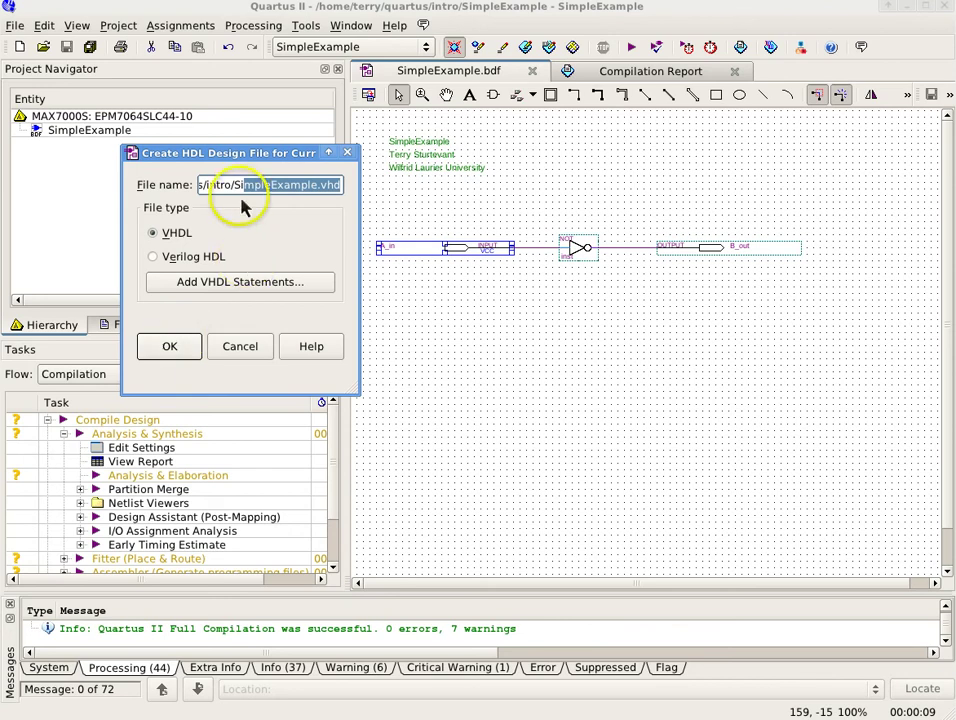
drag(241, 198, 318, 197)
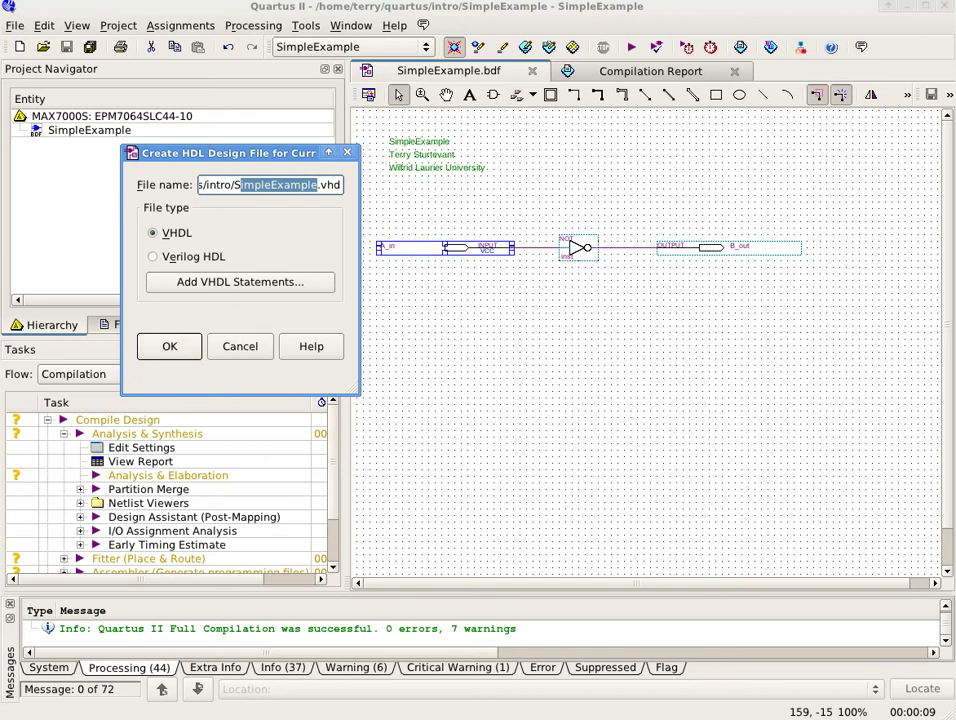
click(163, 344)
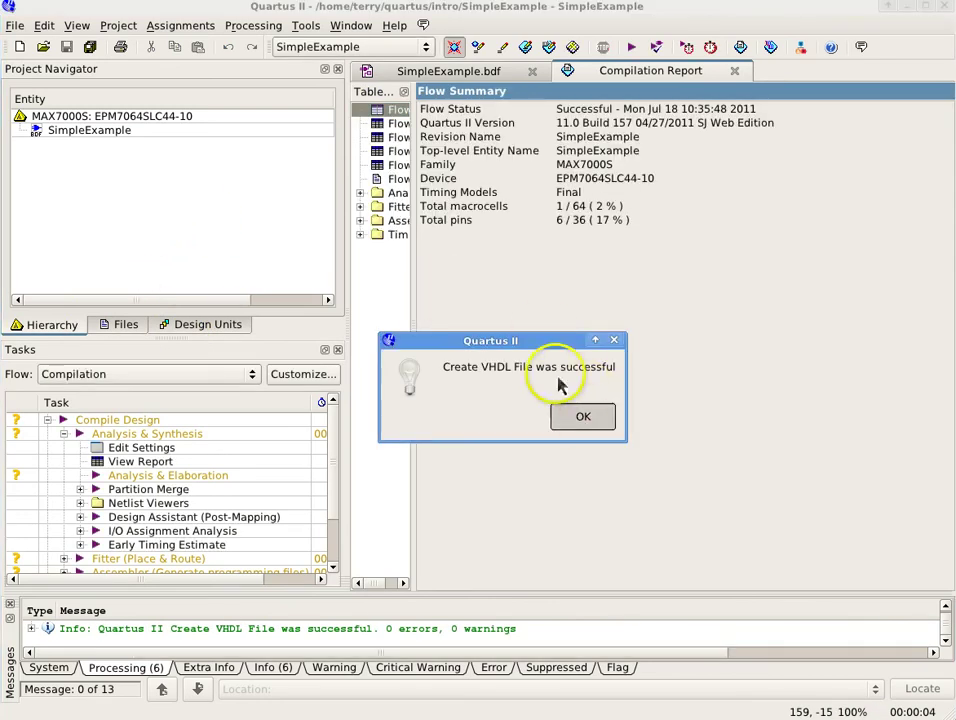
Step: Acknowledge the VHDL success message and open SimpleExample.vhd in the text editor
click(580, 415)
click(15, 25)
click(38, 66)
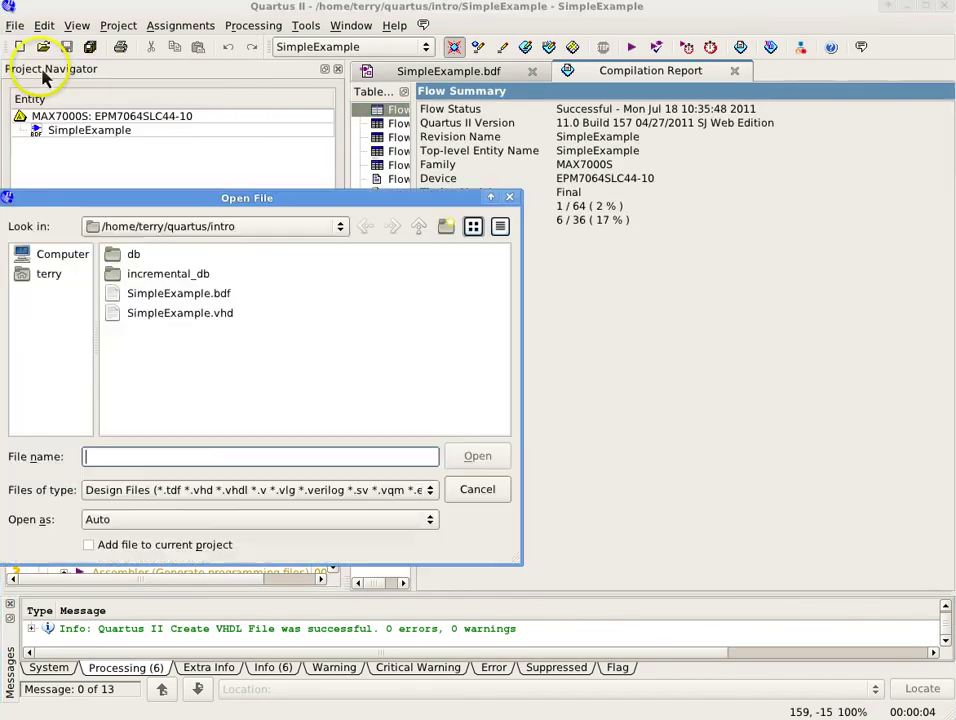
click(237, 316)
click(477, 456)
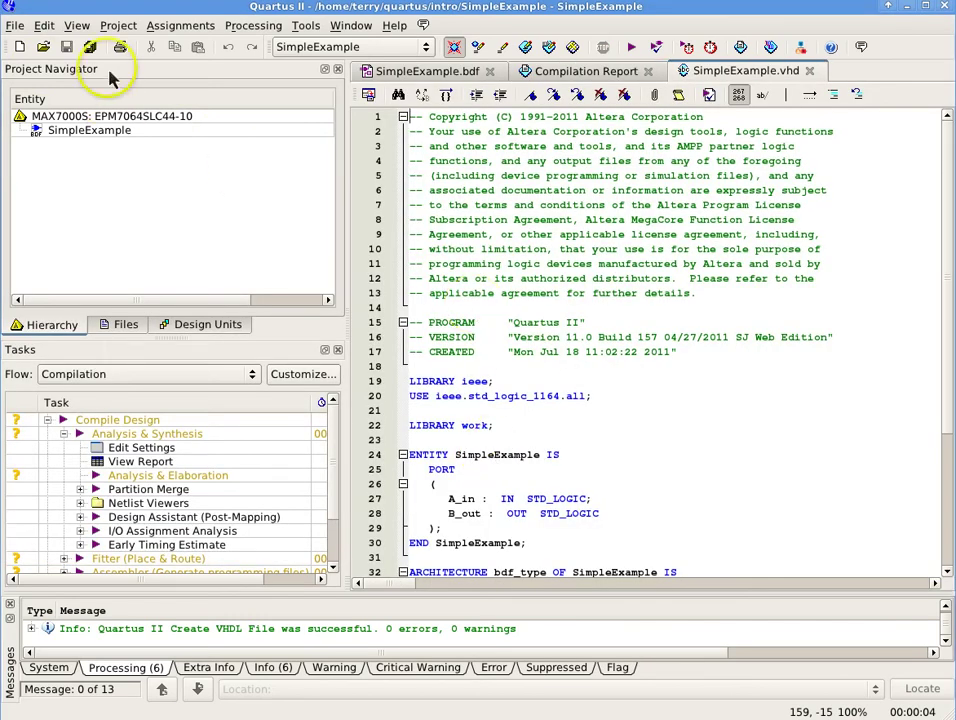
Step: Add SimpleExample.vhd to the project and review its libraries, entity and B_out <= NOT(A_in) architecture
click(118, 25)
click(118, 41)
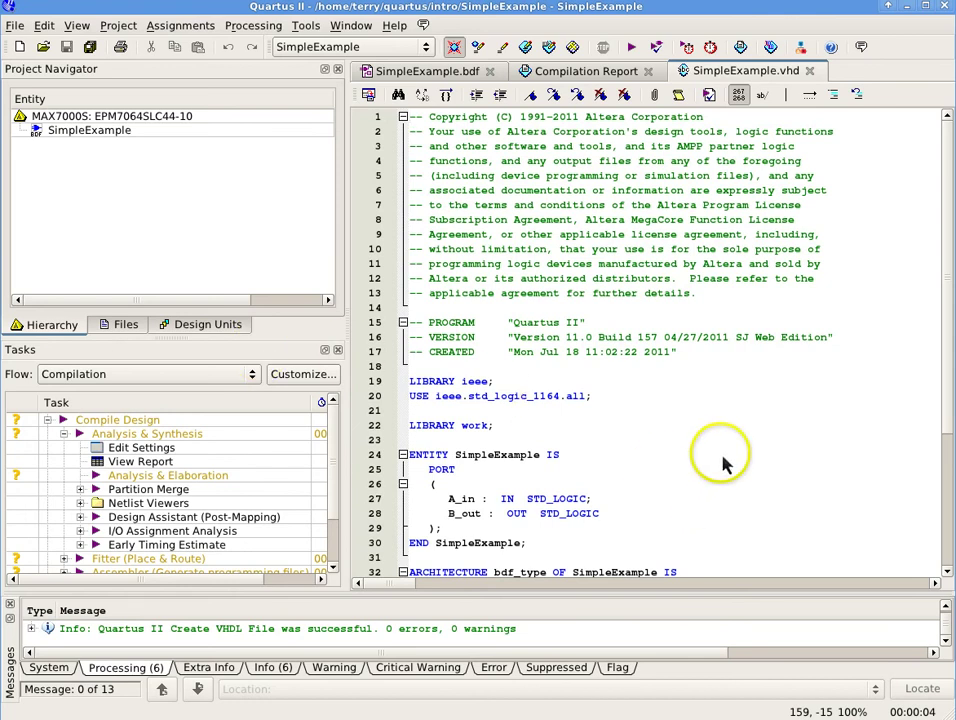
scroll(724, 463, down, 1)
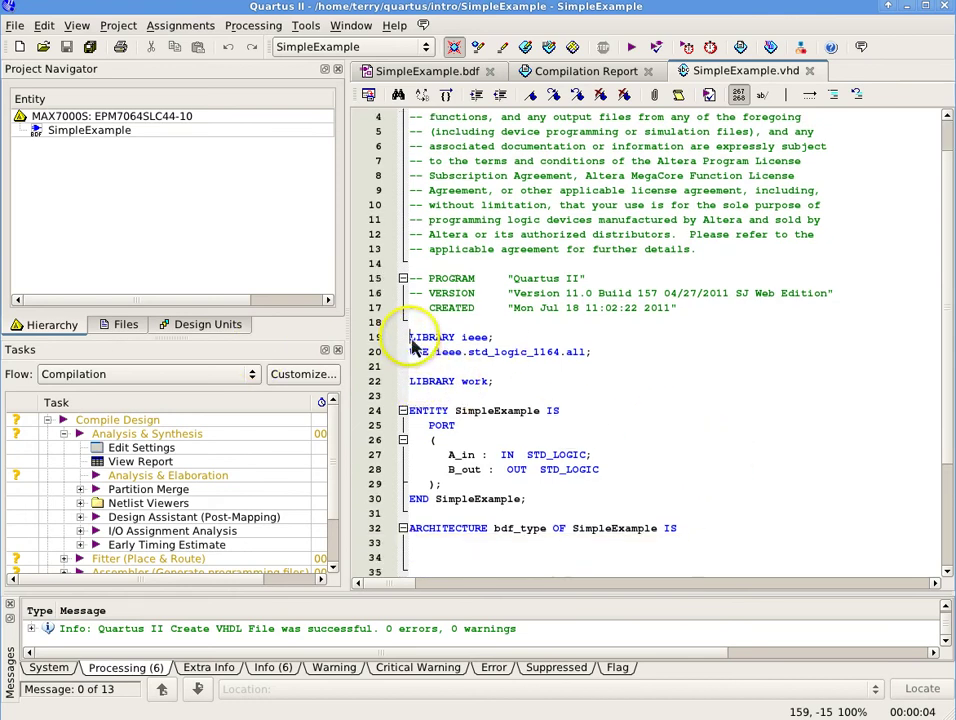
drag(410, 339, 398, 398)
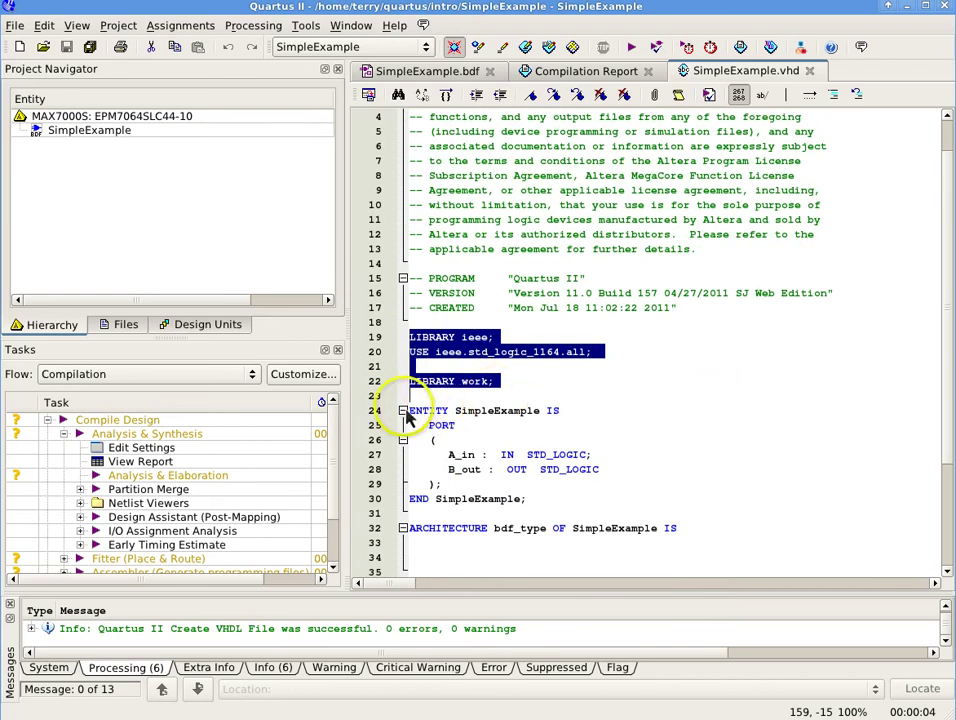
click(415, 418)
drag(415, 418, 432, 517)
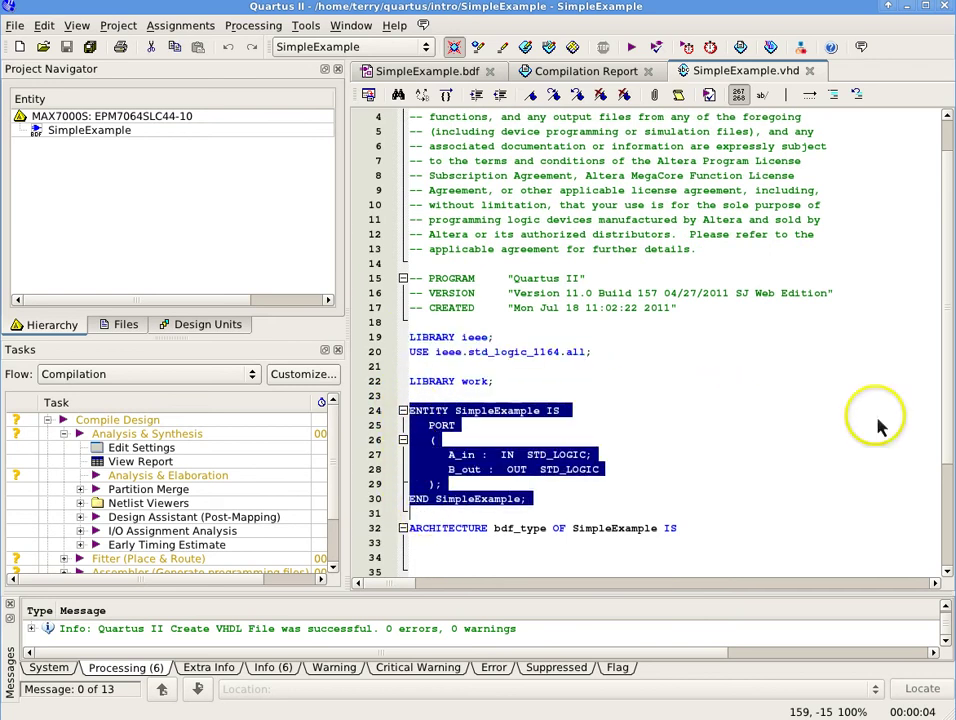
triple_click(415, 535)
scroll(770, 405, down, 3)
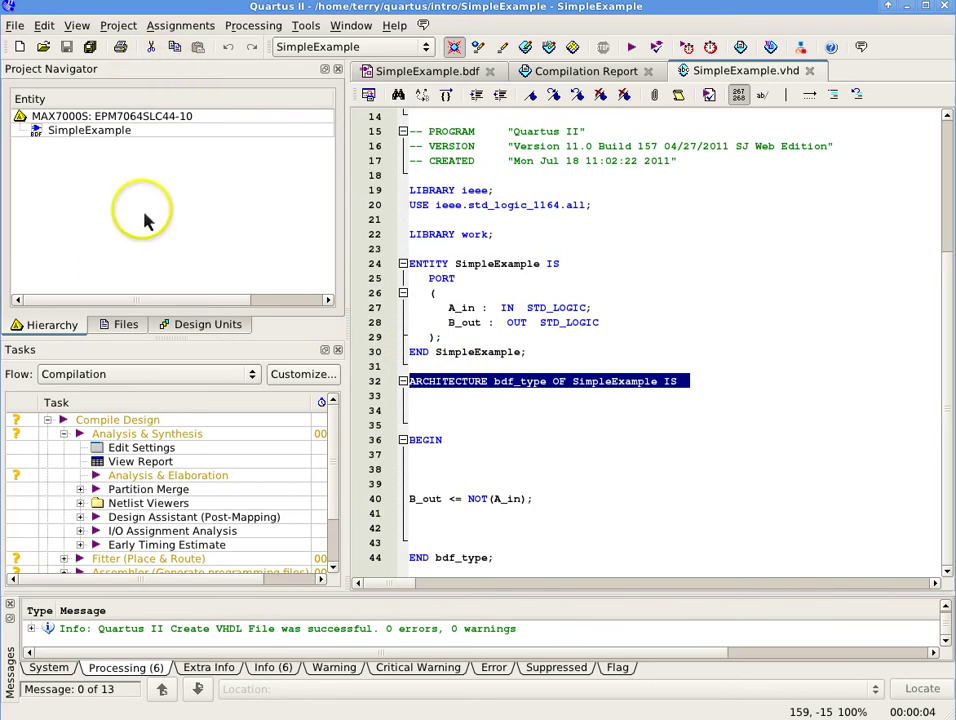
Step: Remove SimpleExample.bdf from the project's file list, then check the .bdf and .vhd tabs
click(118, 27)
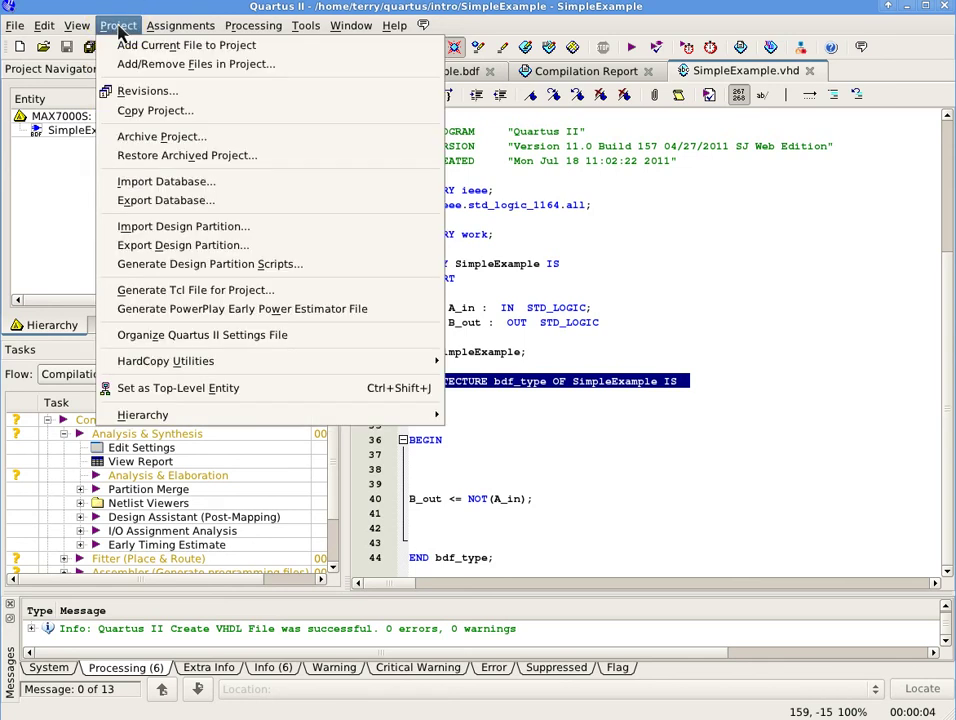
click(100, 64)
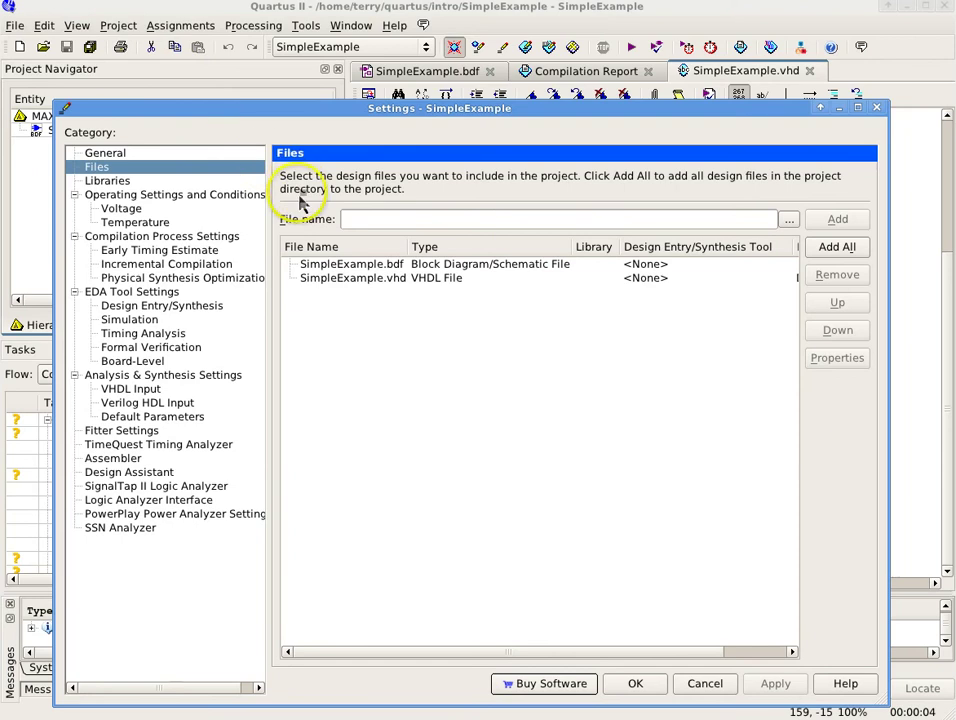
click(389, 266)
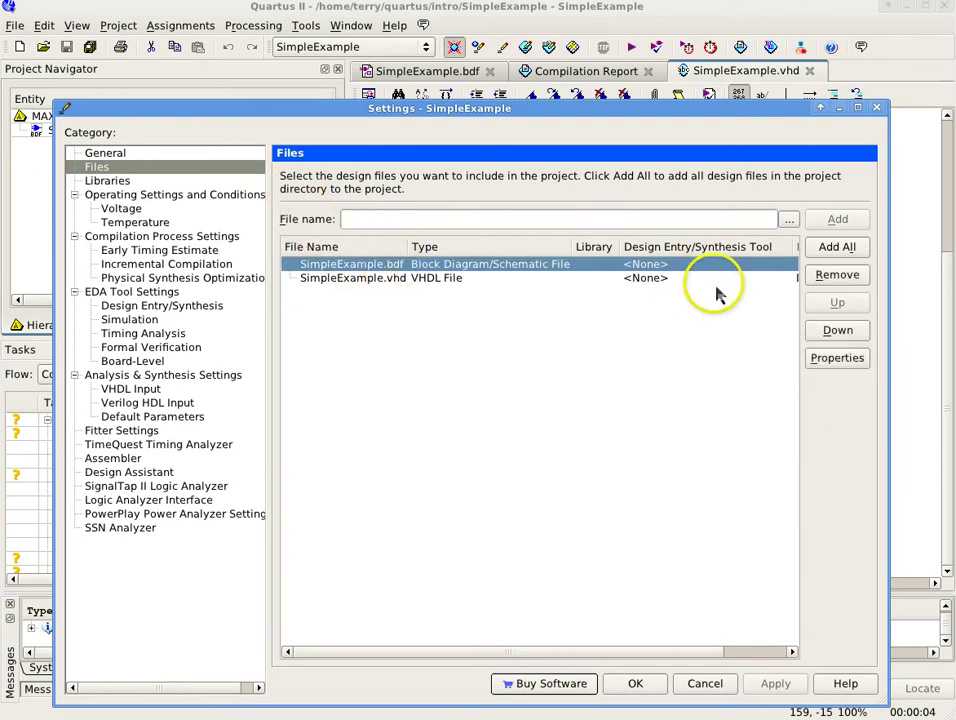
click(835, 280)
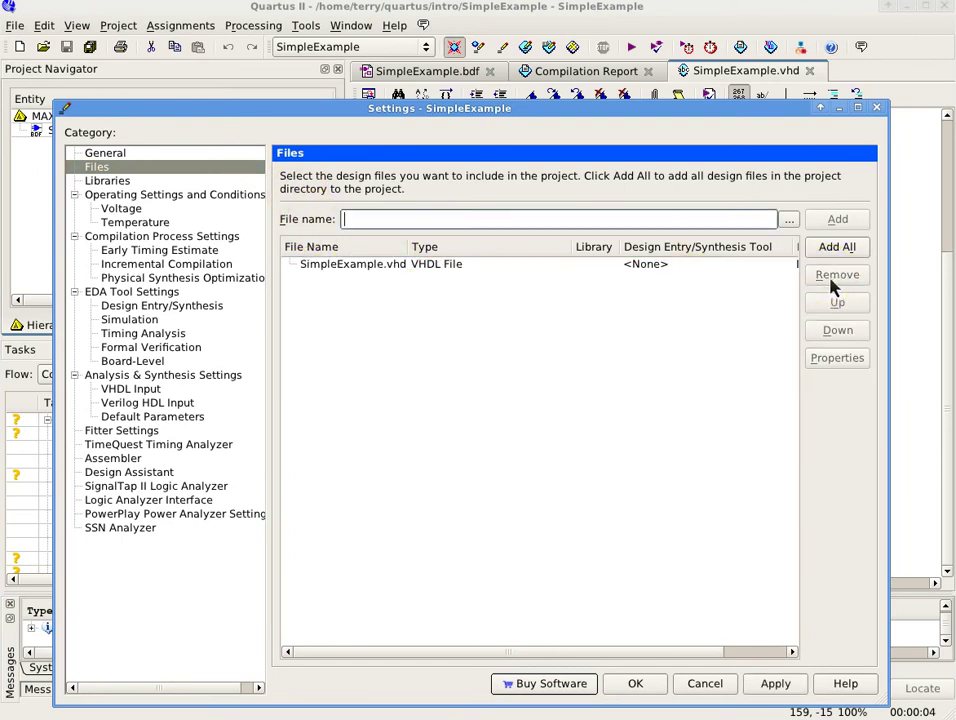
click(635, 690)
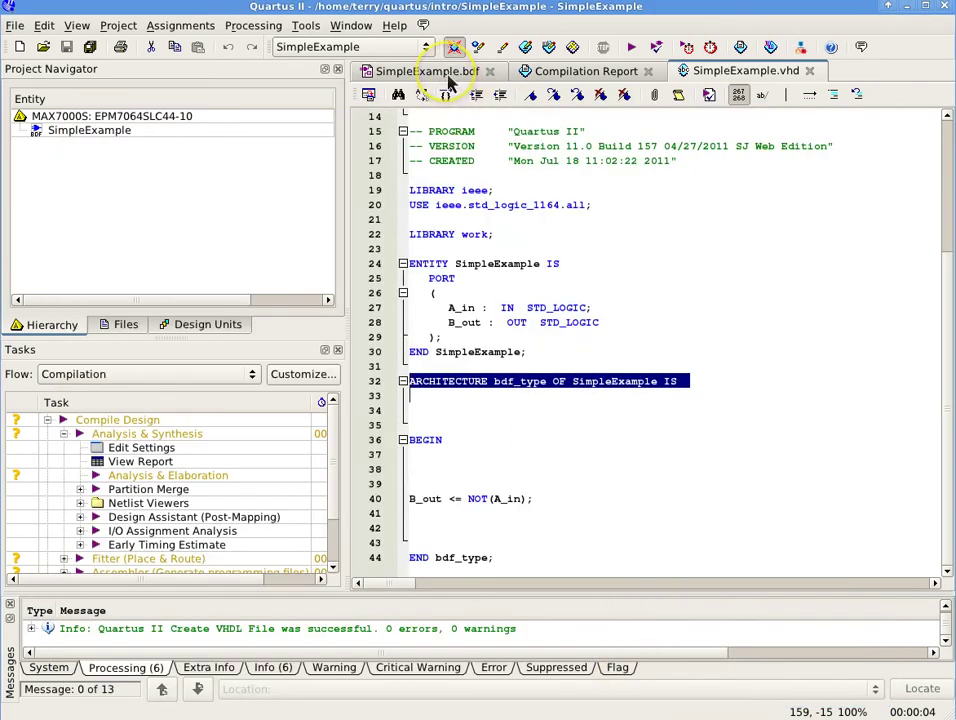
click(433, 71)
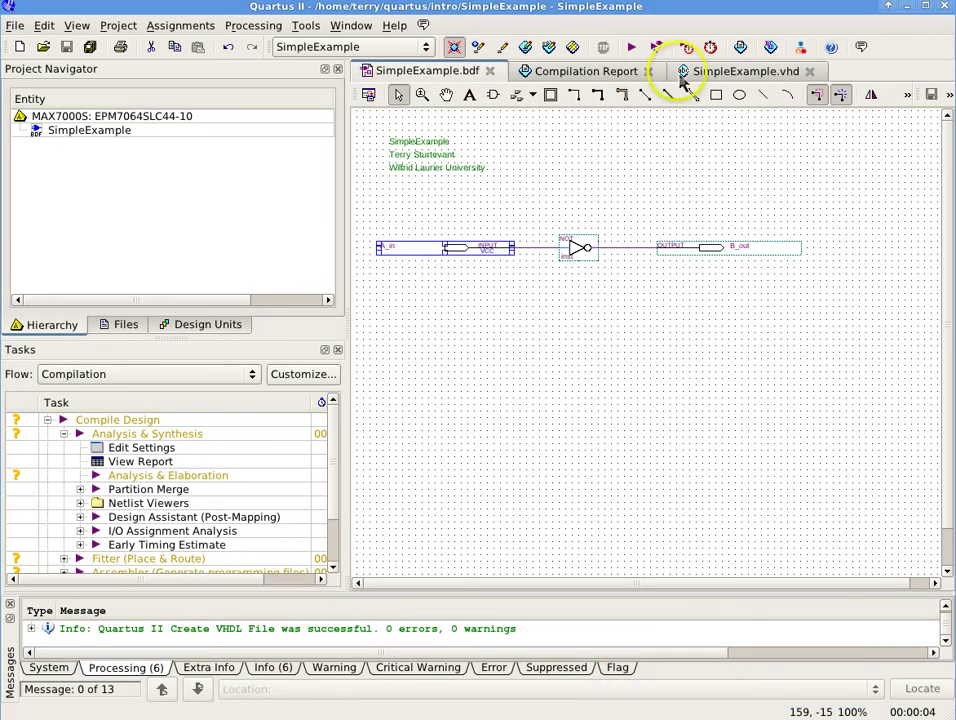
click(712, 72)
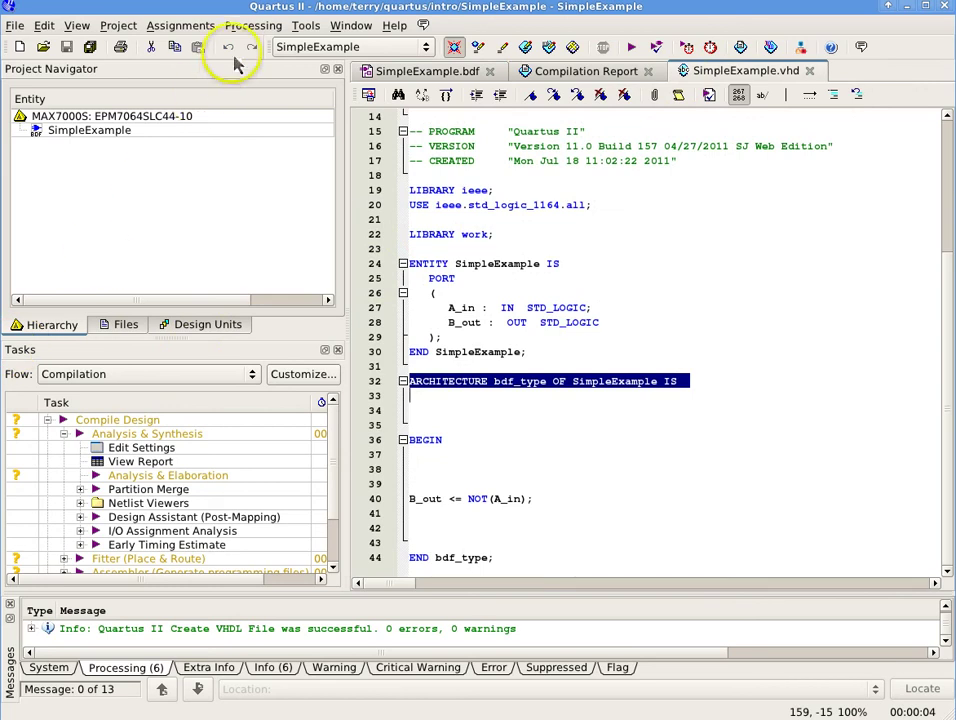
Step: Run Analysis & Elaboration on the VHDL design and acknowledge its success with 1 warning
click(251, 30)
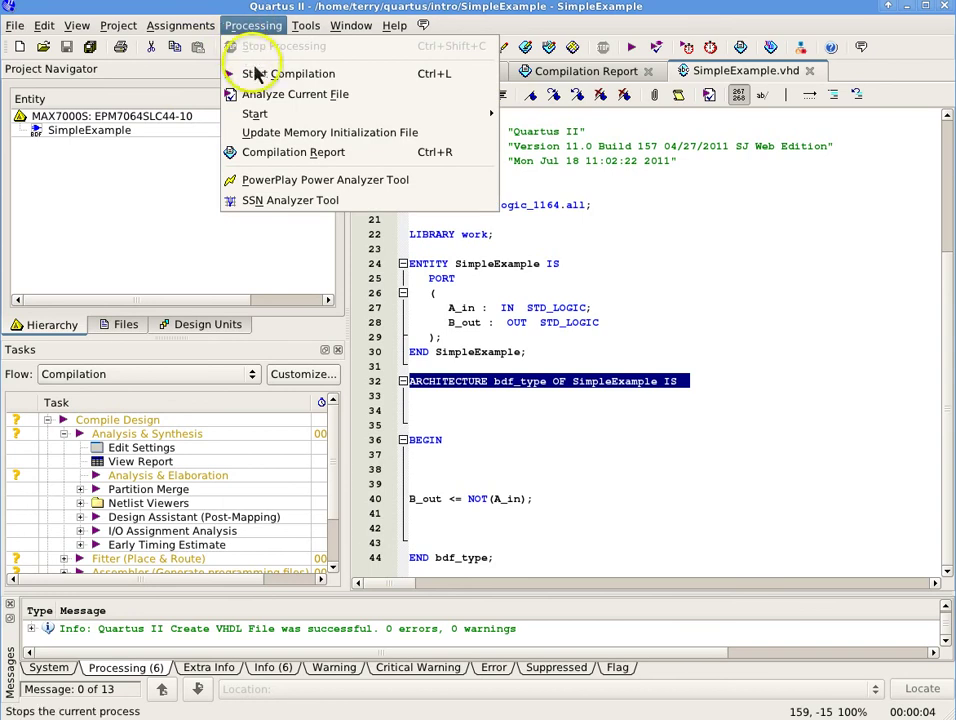
mouse_move(395, 113)
click(580, 175)
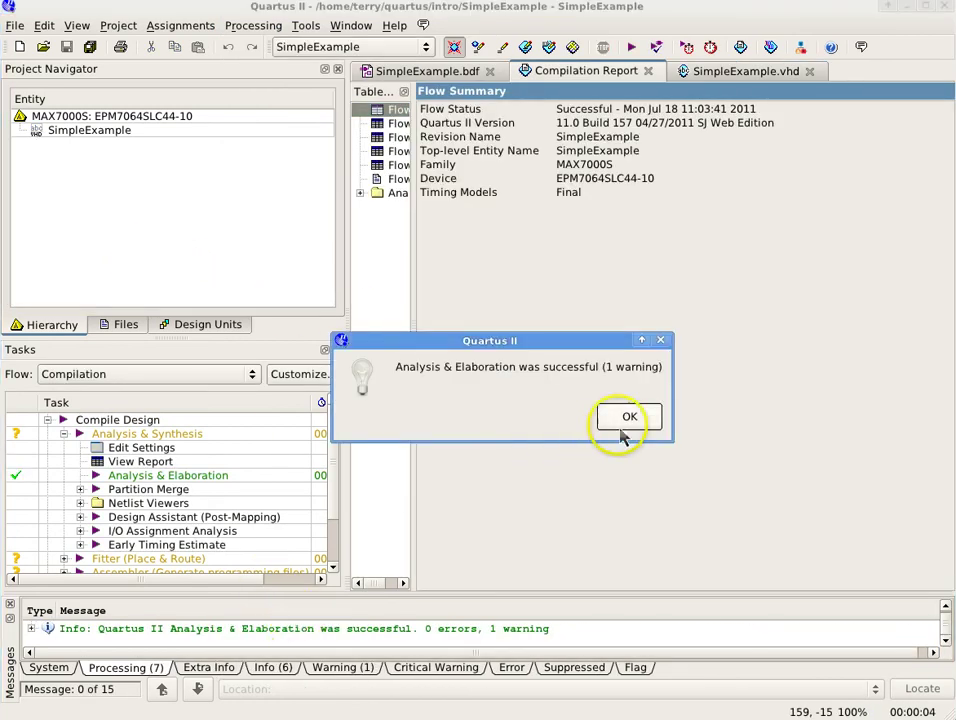
click(627, 418)
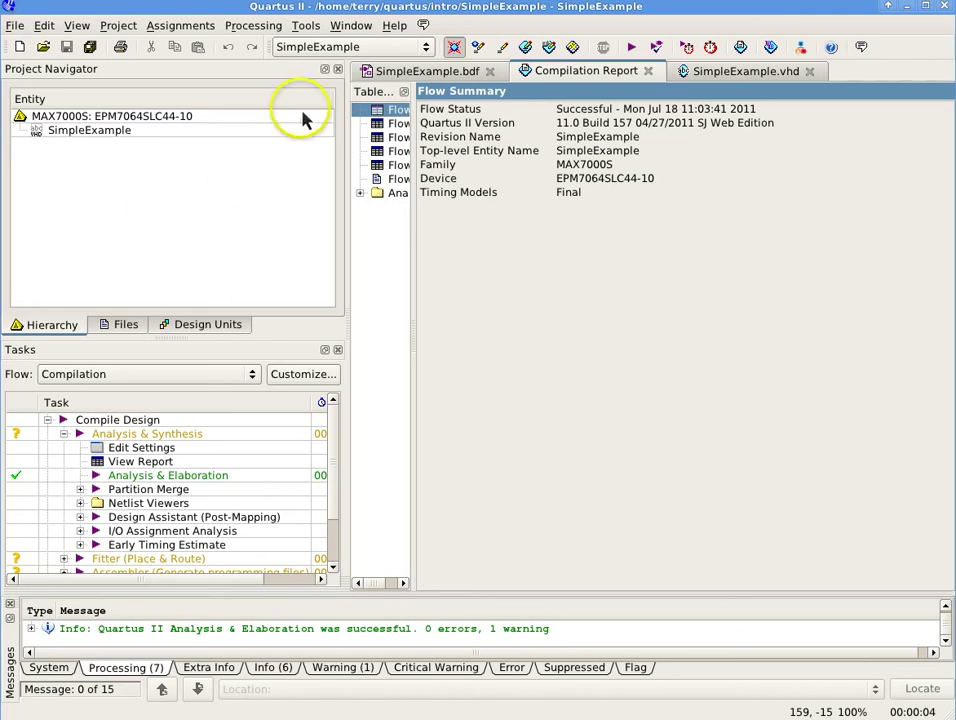
Step: In the EDA Simulation Library Compiler, select MAX7000S, start compilation and dismiss the missing-executable notice
click(308, 27)
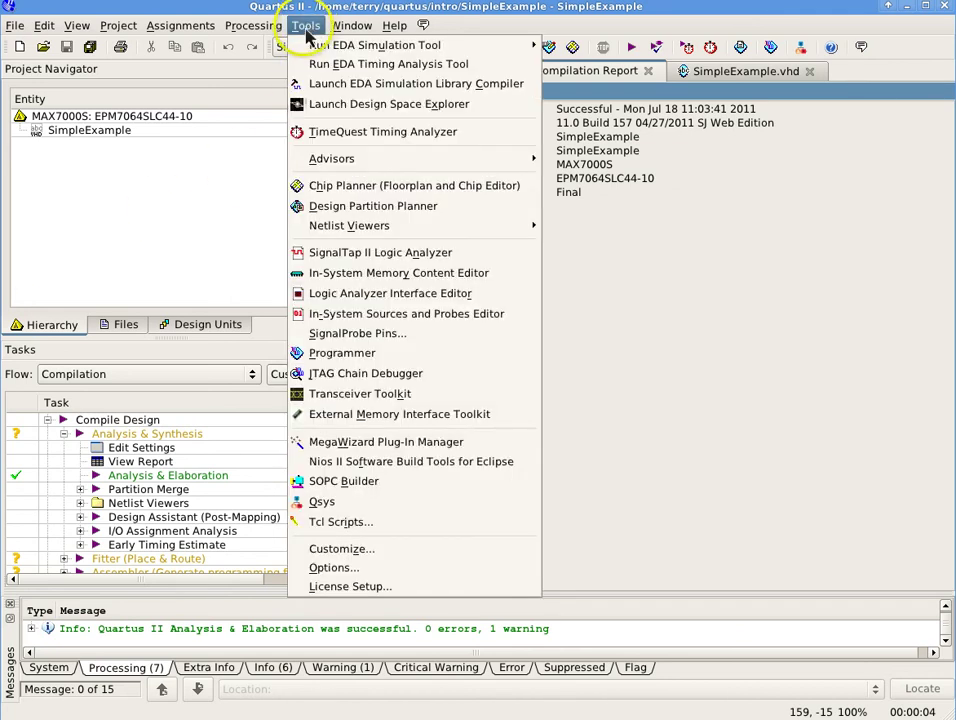
click(410, 88)
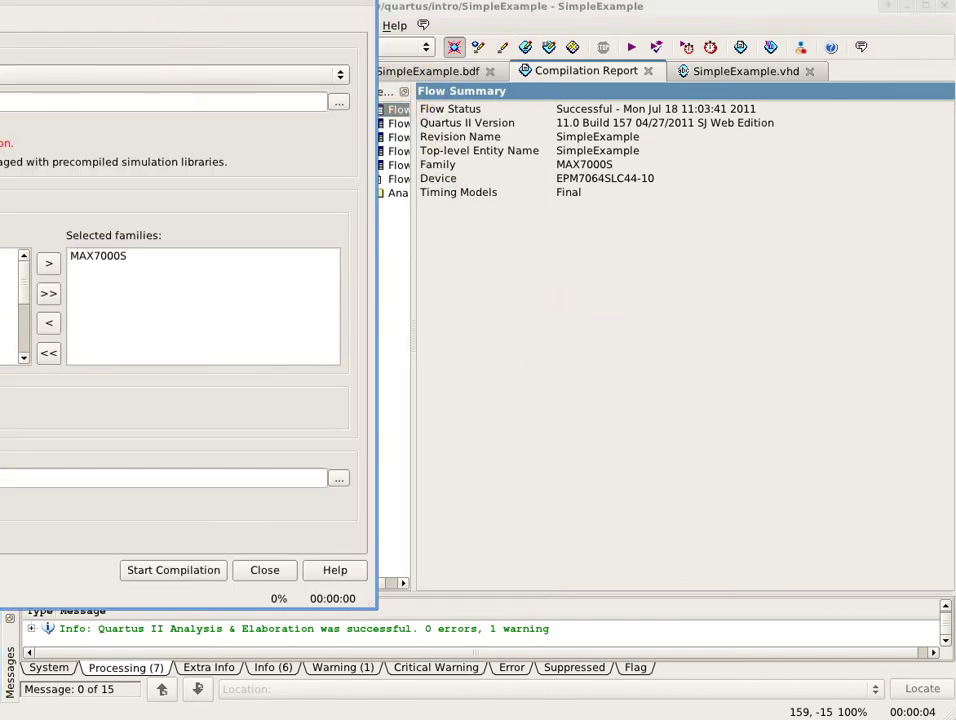
drag(218, 5, 634, 53)
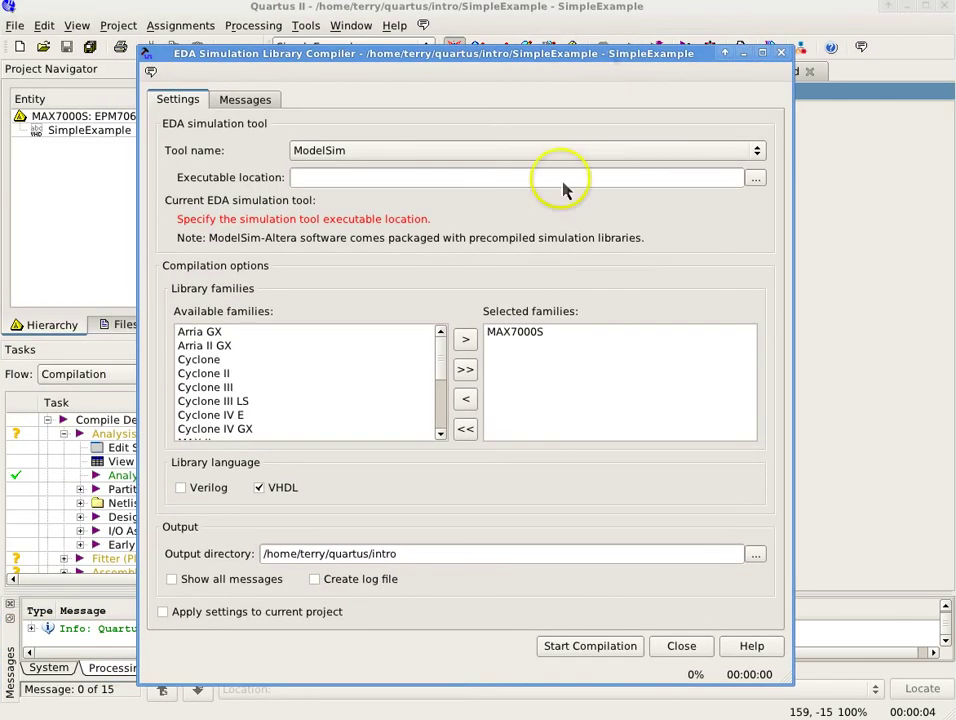
click(524, 340)
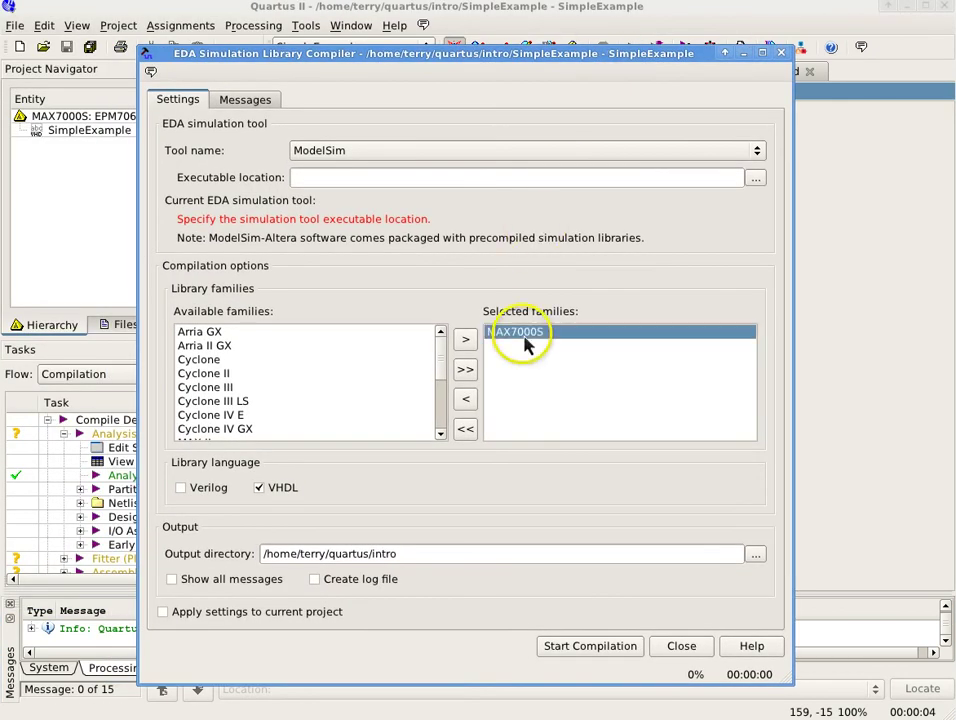
click(615, 654)
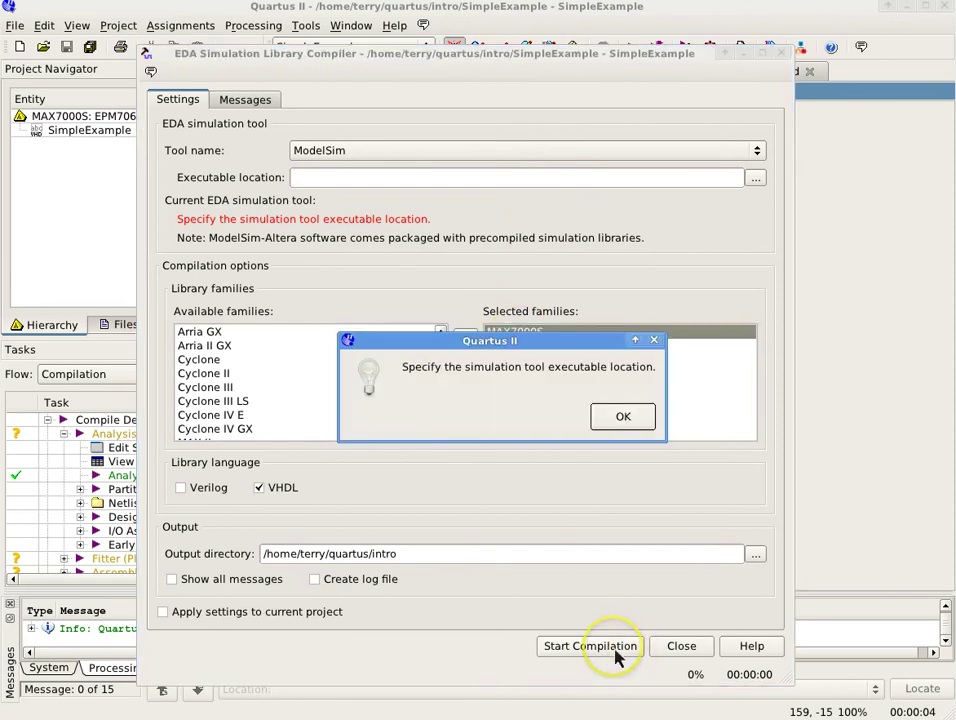
click(624, 418)
Step: Browse for the ModelSim executable folder, starting from the root and entering /opt
click(754, 178)
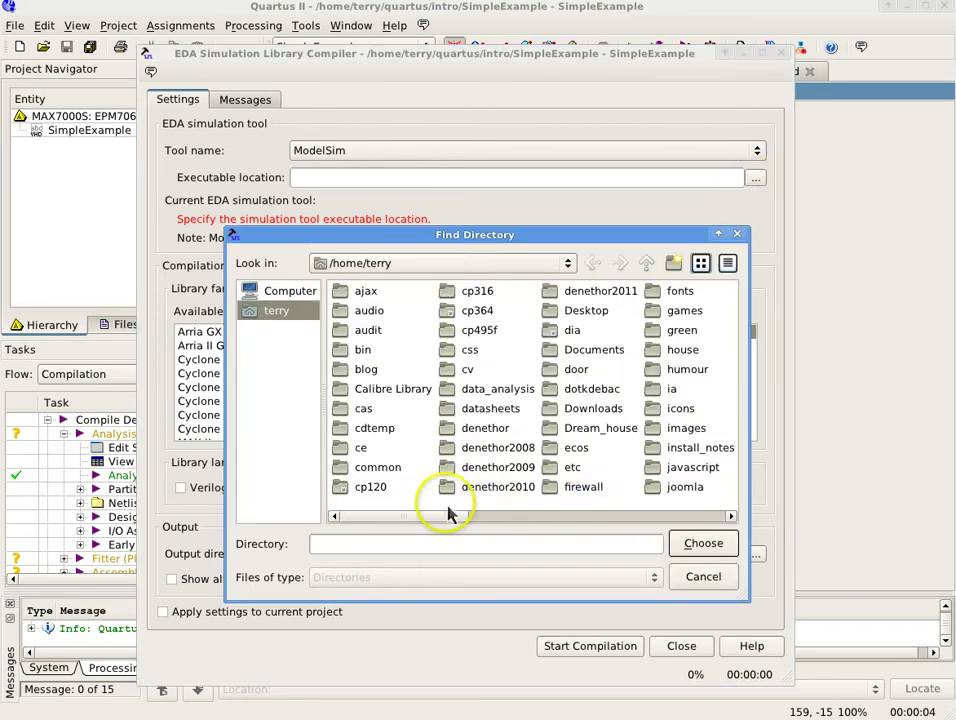
drag(440, 529, 615, 535)
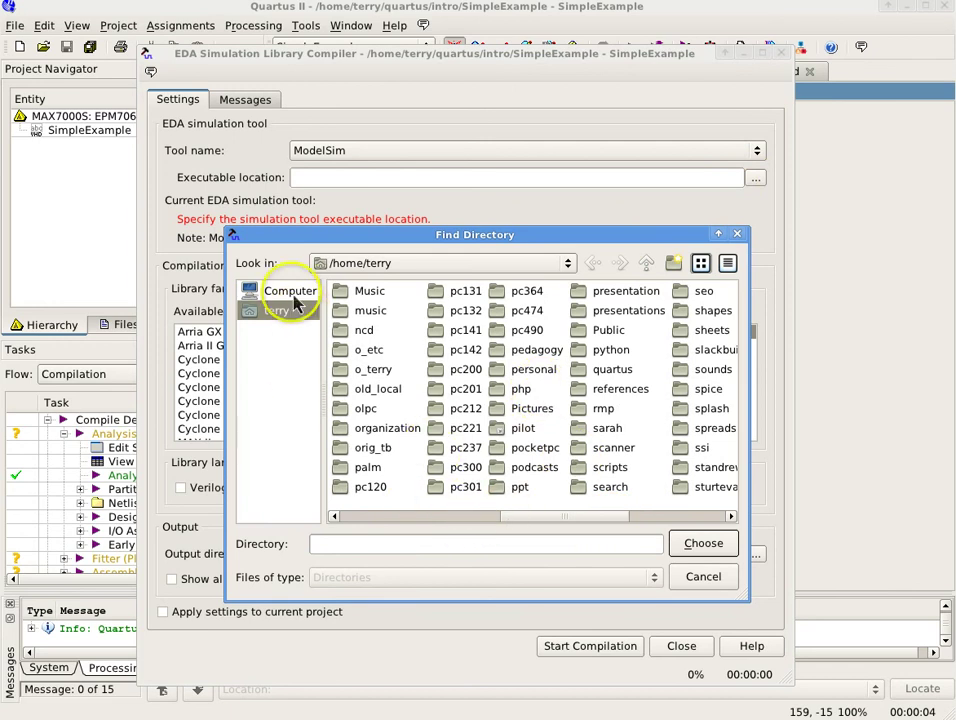
click(567, 266)
click(382, 310)
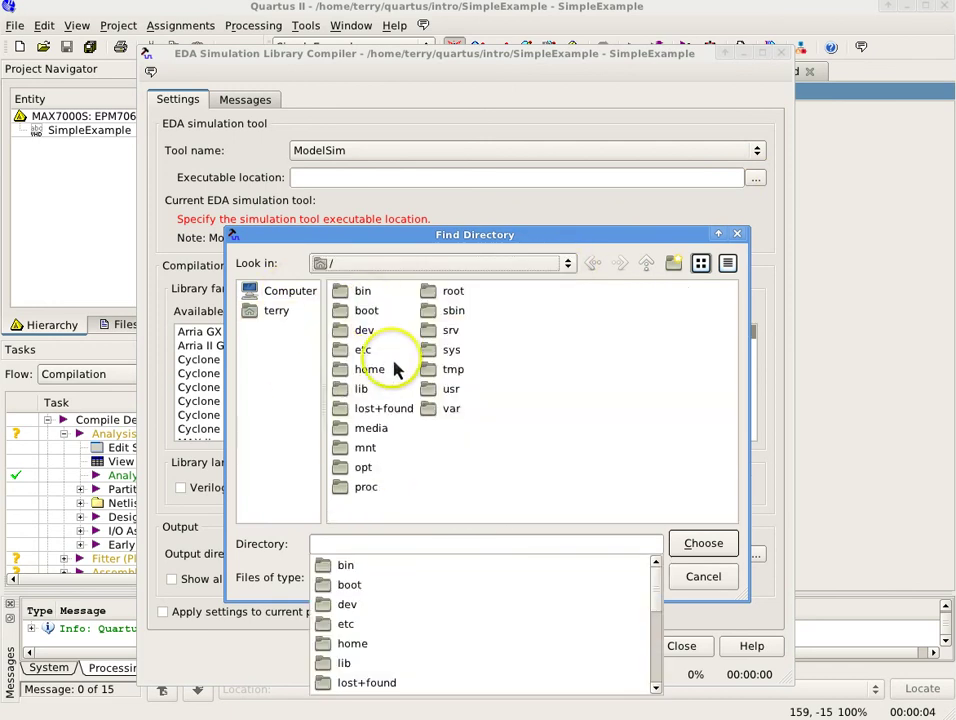
click(372, 470)
double_click(366, 470)
Step: Navigate into altera/11.0/modelsim_ase/bin and choose it as the ModelSim executable location
click(370, 311)
double_click(370, 311)
click(350, 292)
double_click(347, 296)
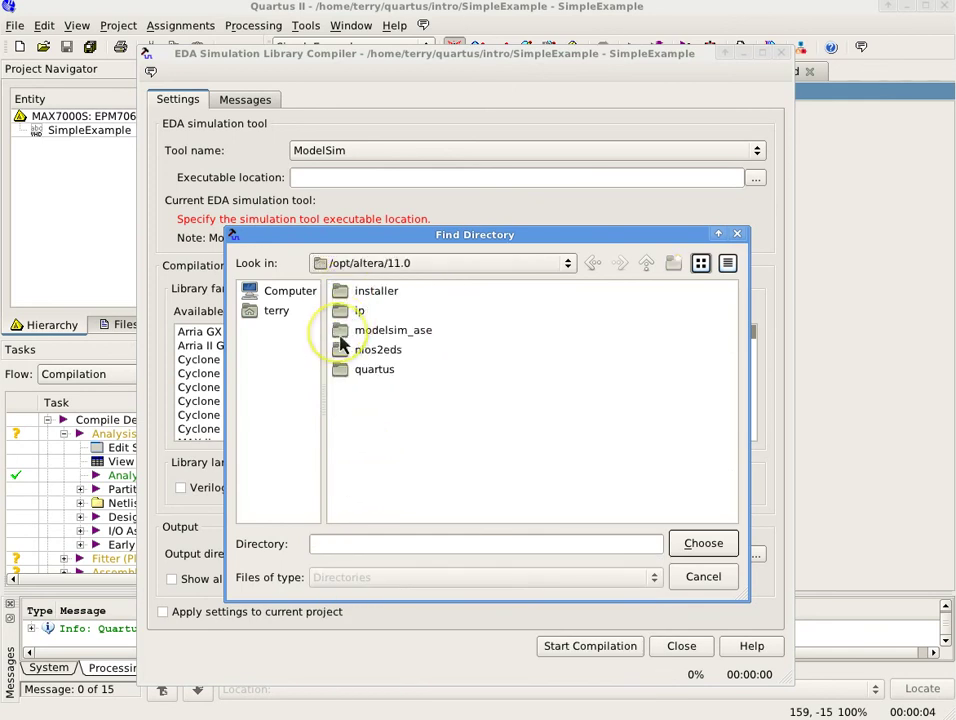
double_click(342, 331)
double_click(342, 314)
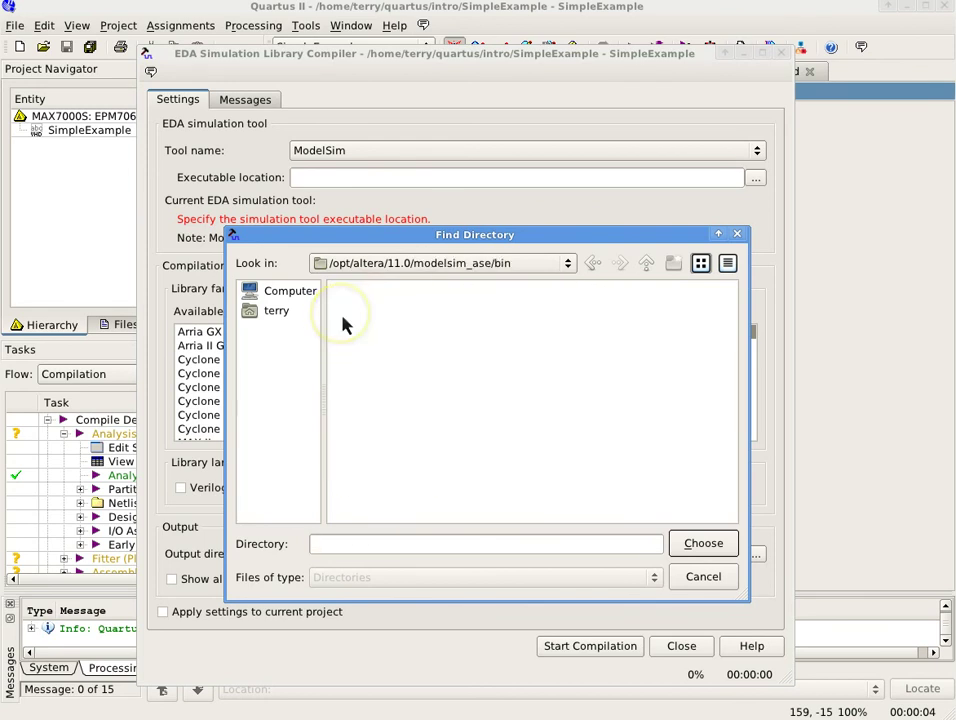
click(696, 544)
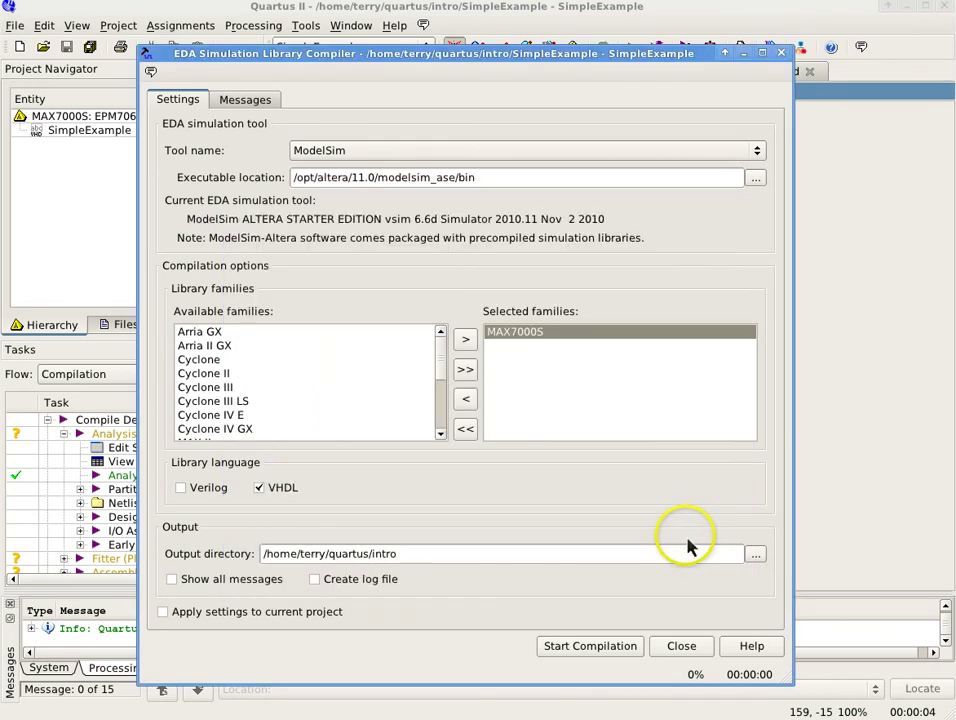
Step: Attempt library compilation, acknowledge that ModelSim-Altera ships precompiled libraries, and close the compiler
click(609, 652)
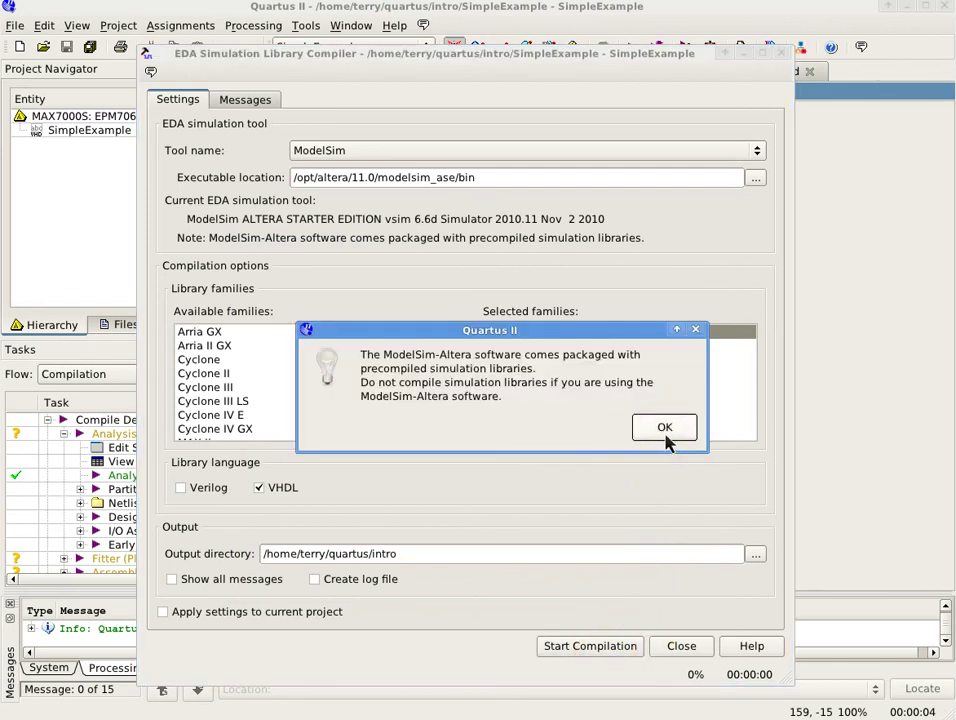
click(664, 428)
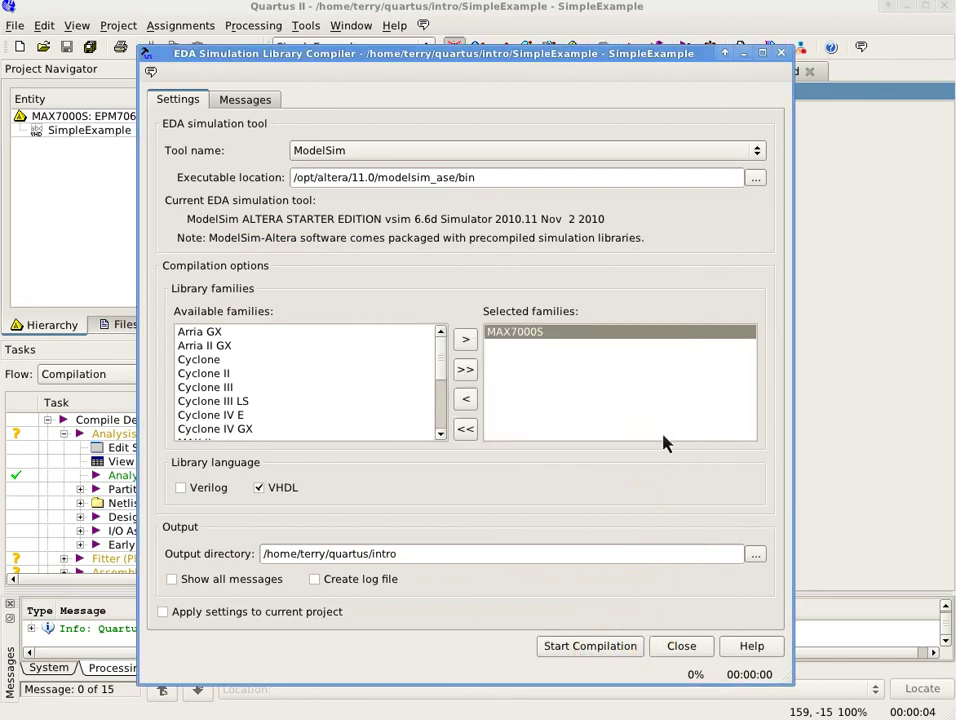
click(679, 646)
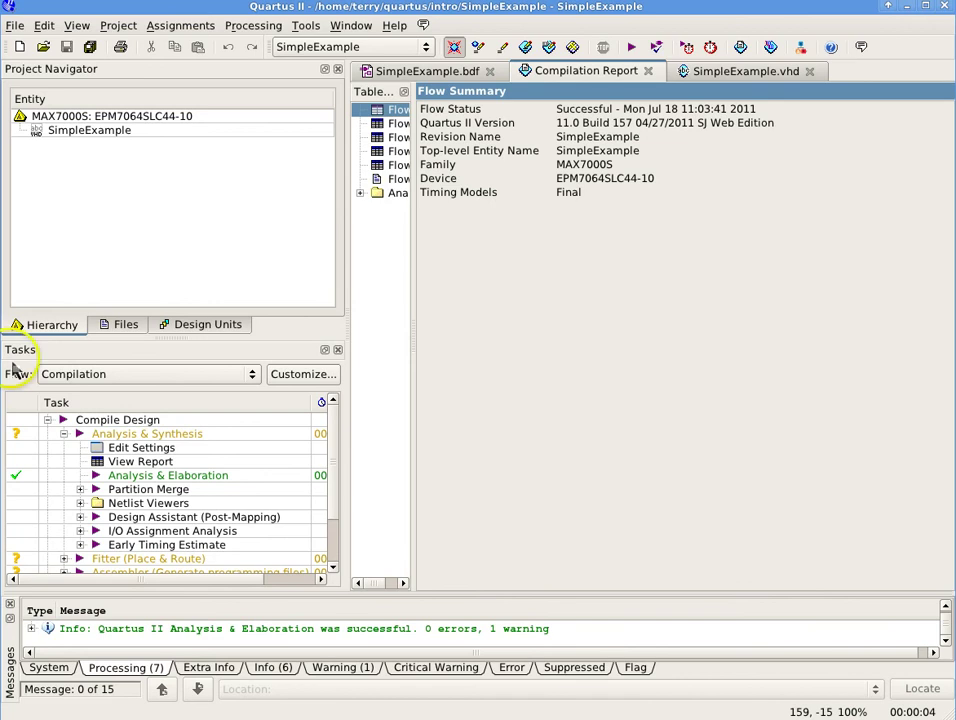
Step: Launch EDA RTL Simulation from the Tools menu to start ModelSim ALTERA STARTER EDITION 6.6d
click(307, 26)
mouse_move(395, 44)
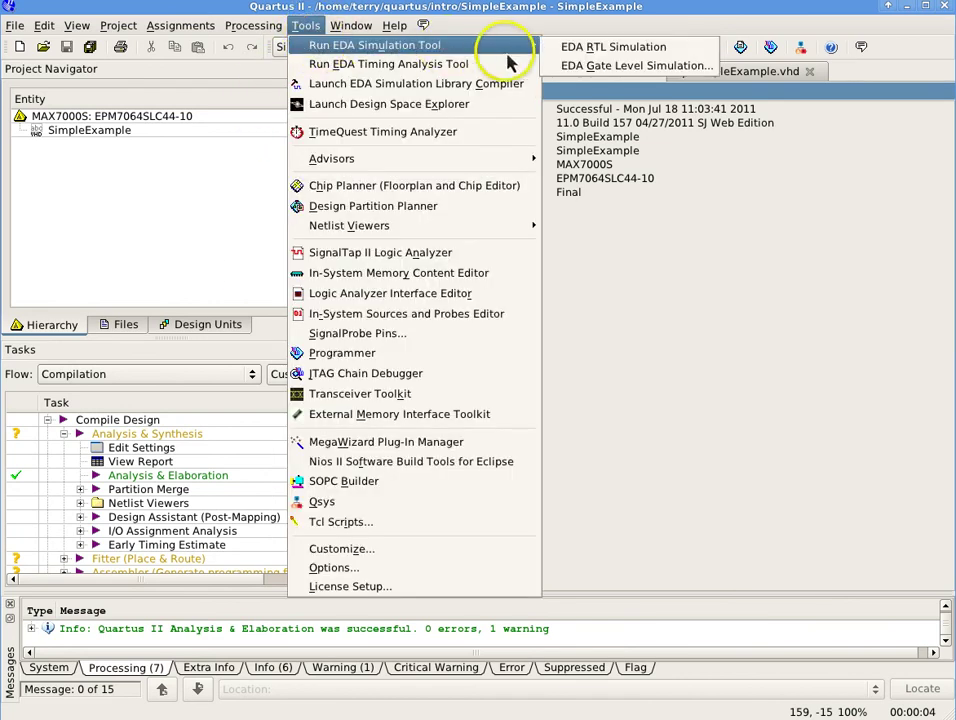
click(620, 47)
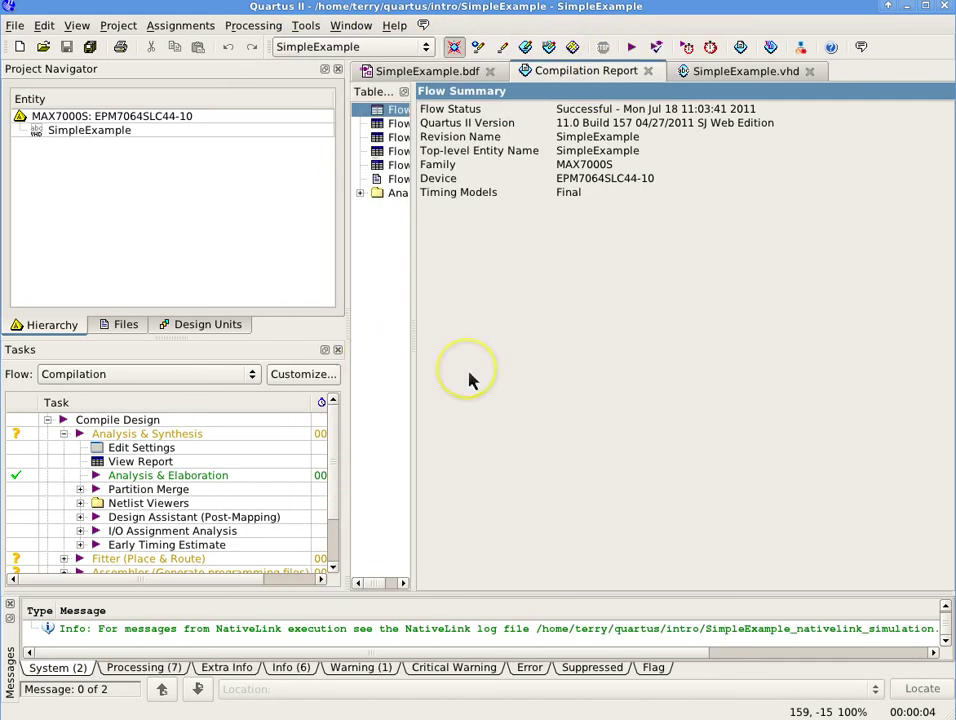